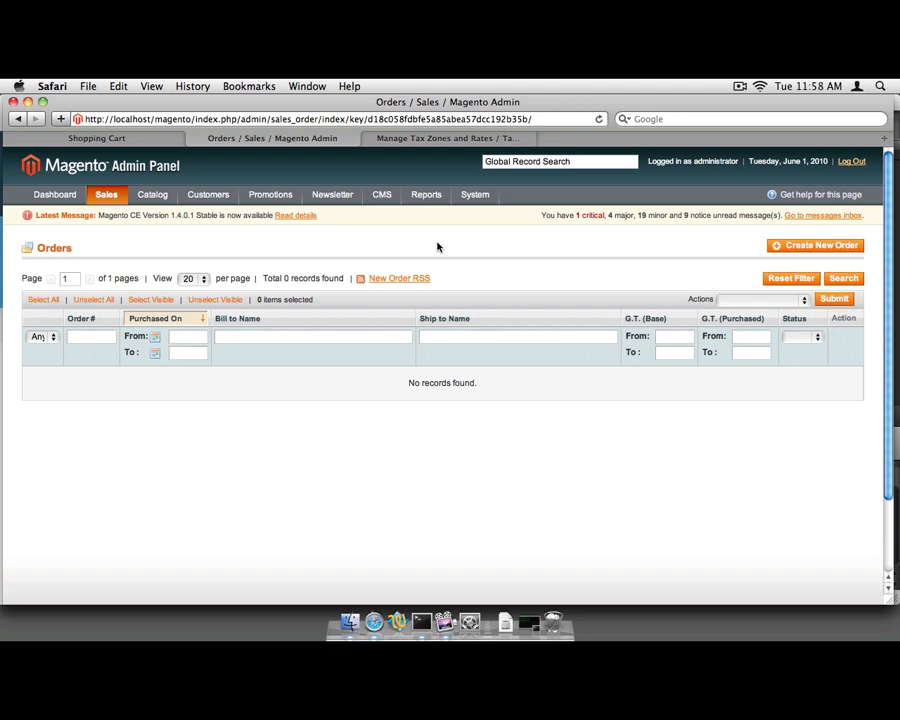
- Open the tax zones and rates management page and start a new tax rate
mouse_move(105, 195)
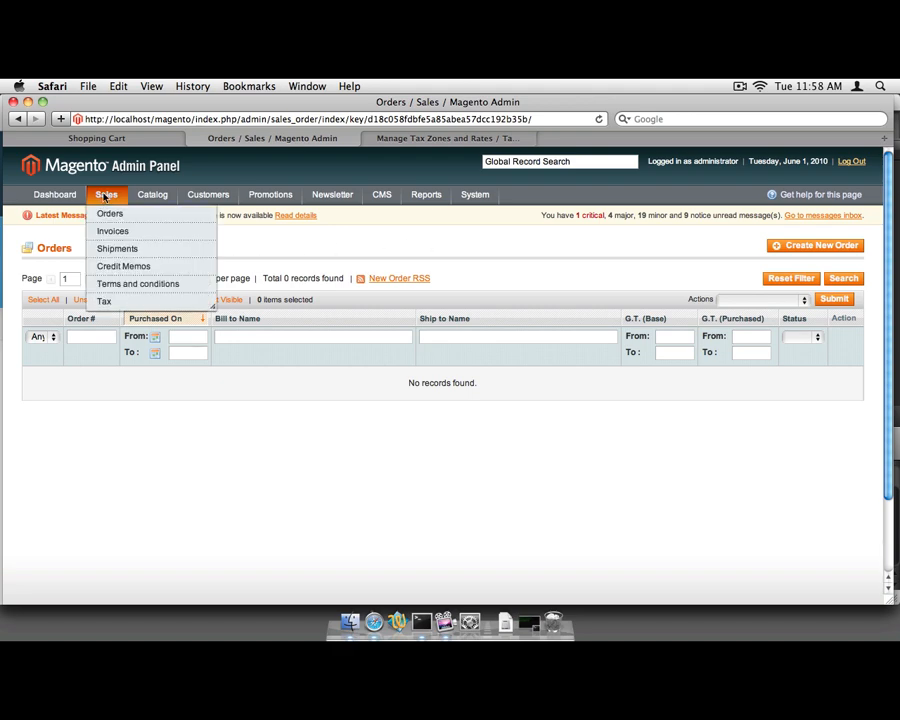
mouse_move(104, 299)
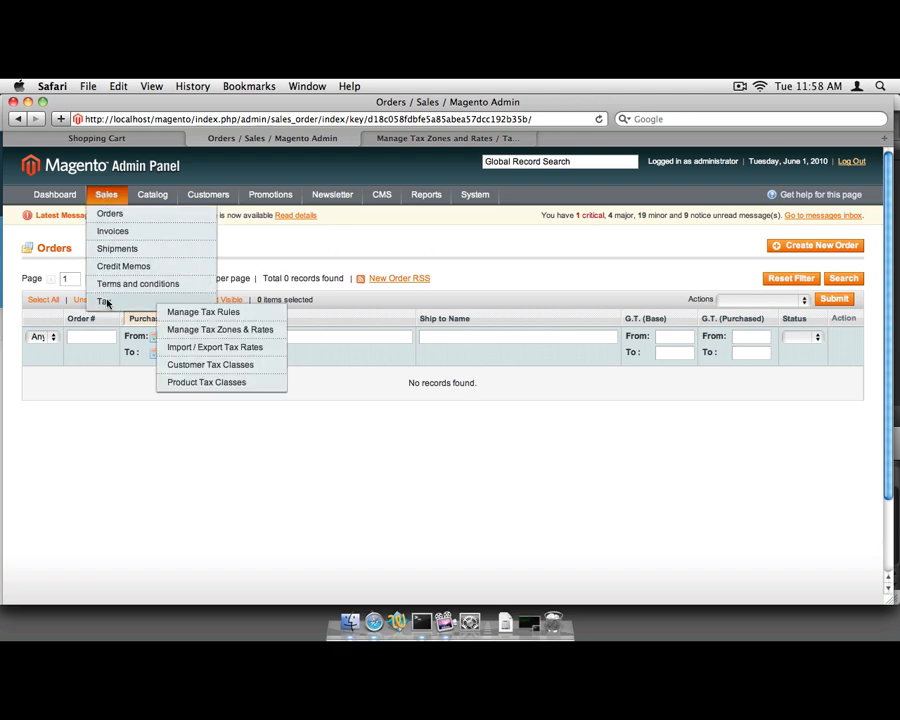
left_click(258, 330)
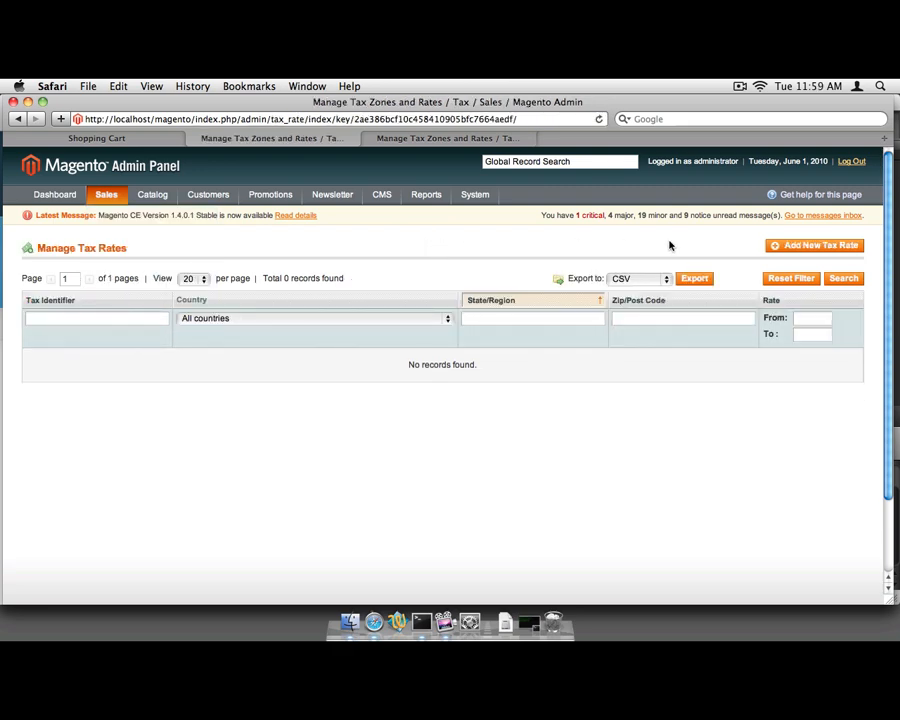
left_click(793, 247)
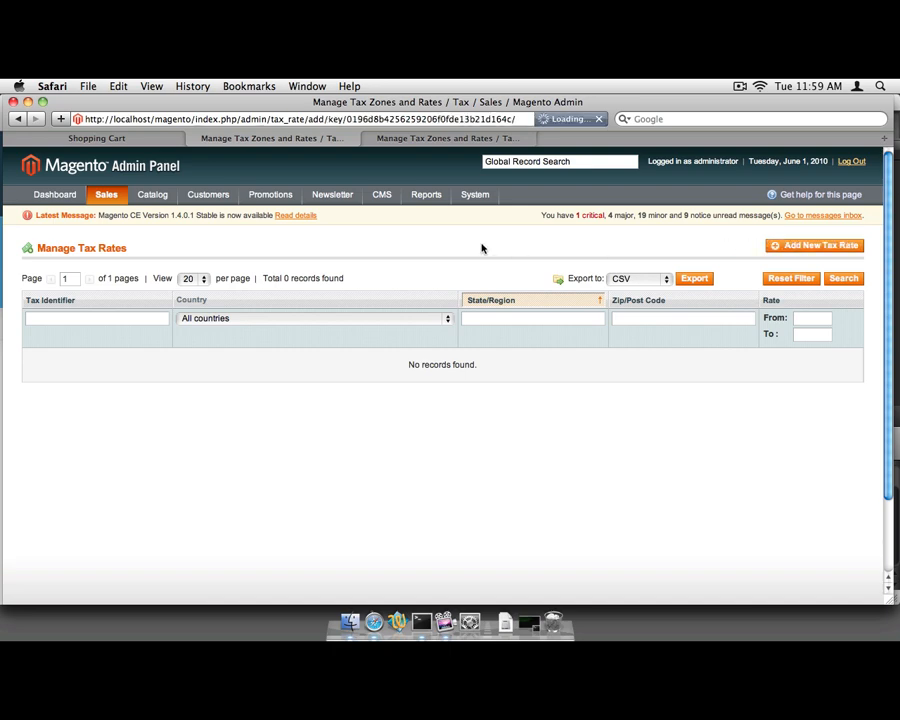
scroll(441, 249, "down", 2)
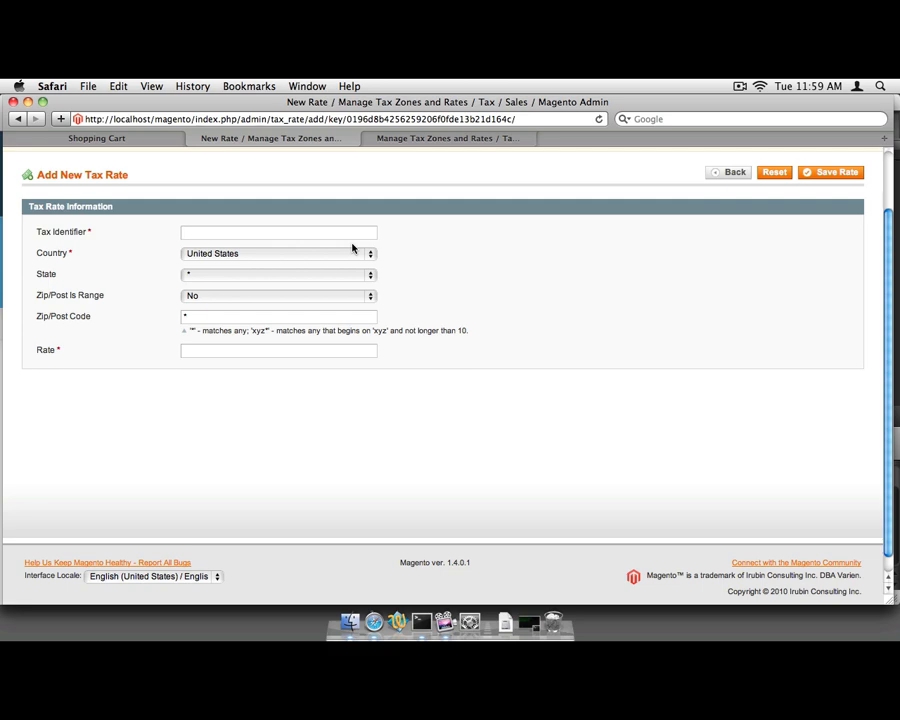
- Enter the tax rate with identifier GST, country Canada, all states and a rate of 5, and save it
type("GST")
left_click(343, 258)
key("c")
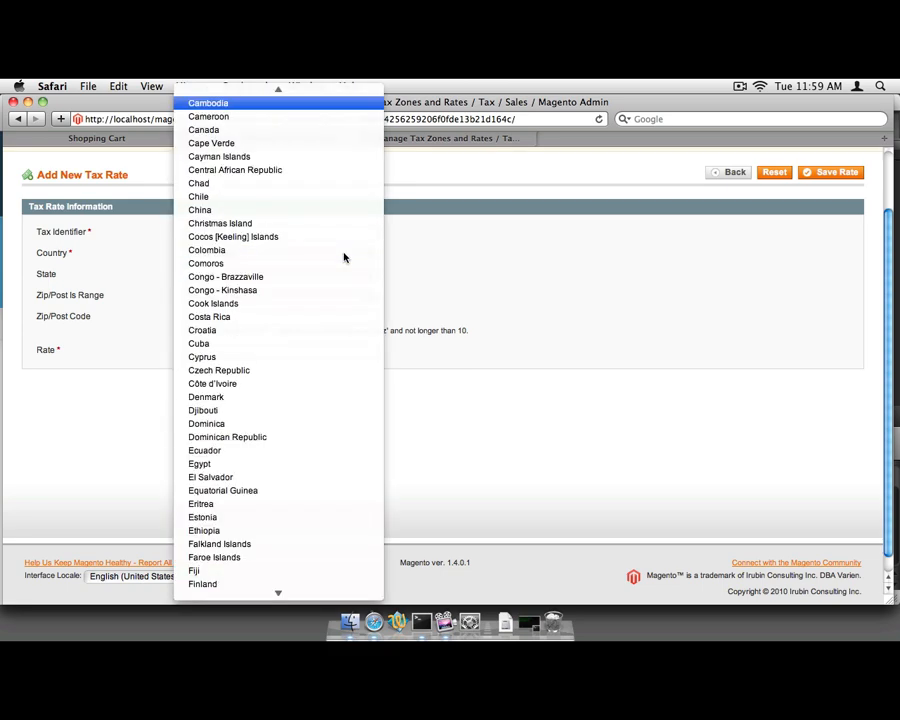
left_click(253, 135)
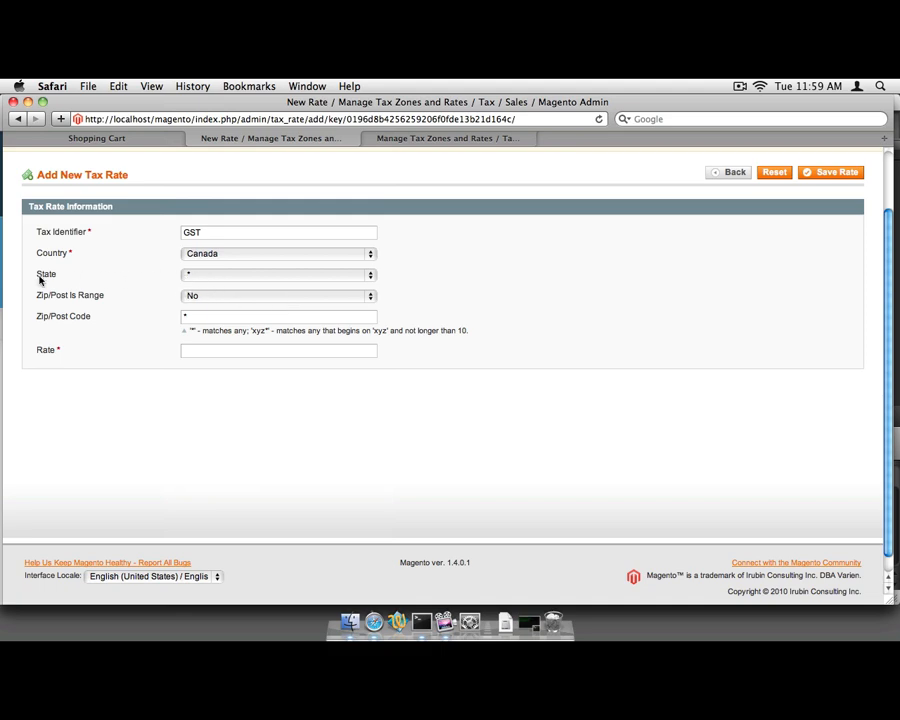
left_click(181, 276)
left_click(124, 285)
left_click(219, 348)
type("5")
left_click(828, 172)
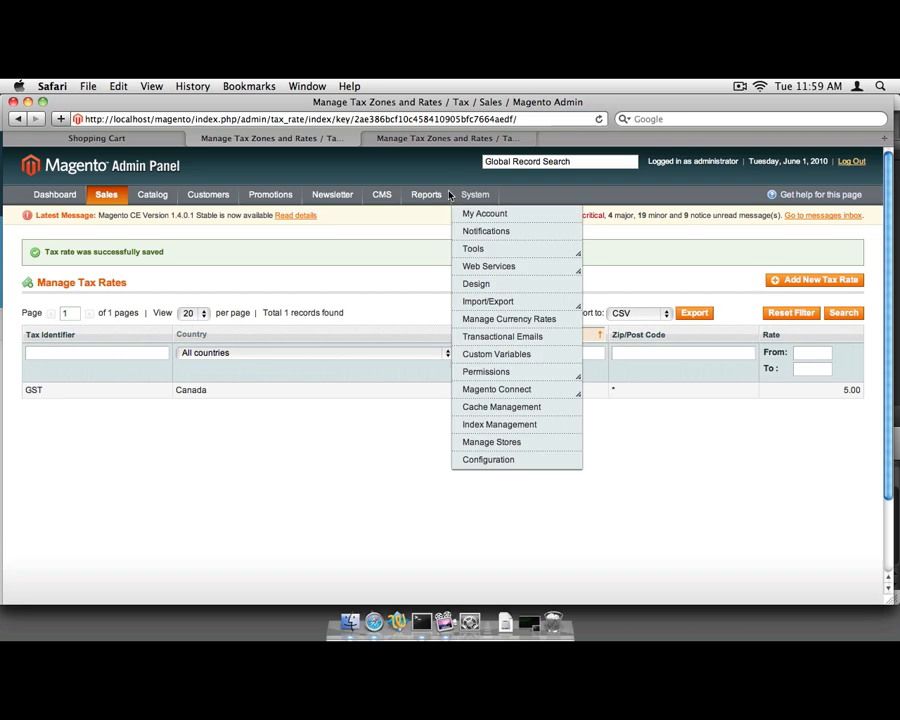
- Add and save a tax rate with identifier PST-ON for Ontario, Canada, at a rate of 8
left_click(812, 280)
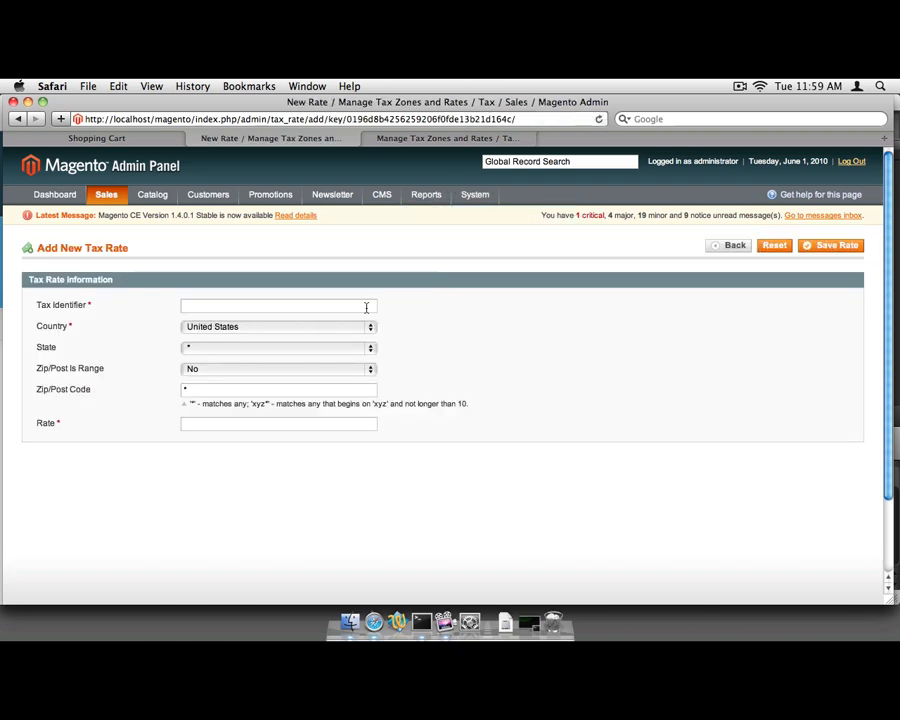
left_click(366, 307)
type("P")
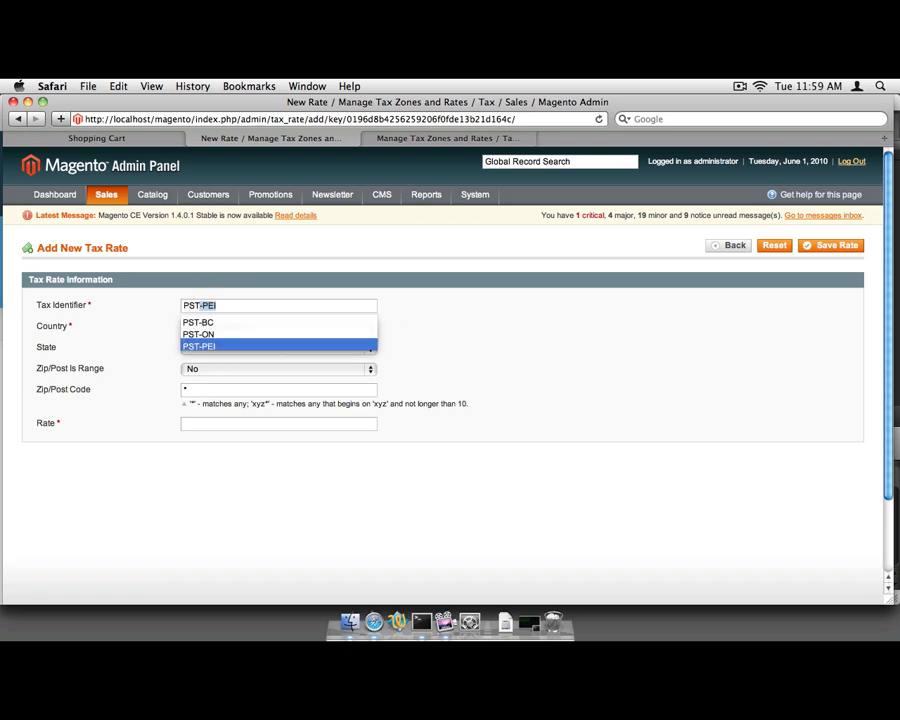
type("ST-ON")
left_click(372, 326)
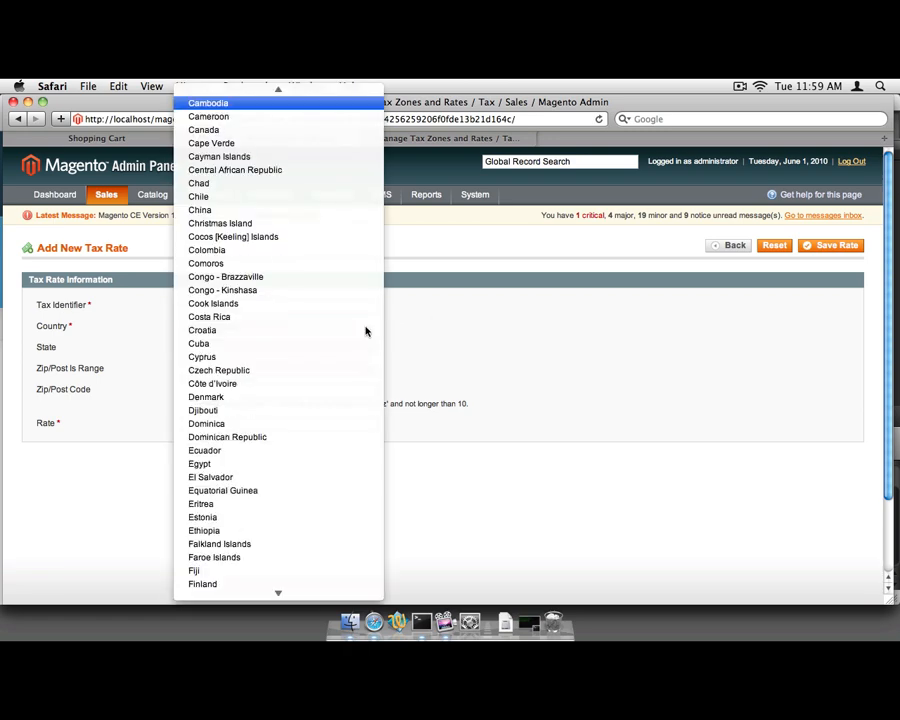
left_click(291, 130)
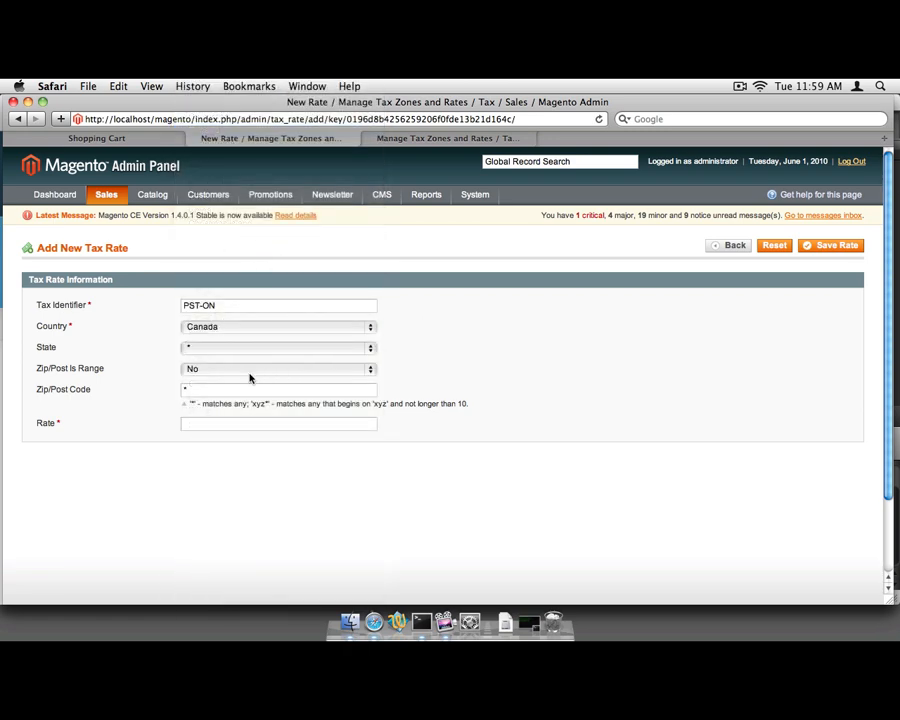
left_click(253, 350)
left_click(249, 468)
left_click(830, 246)
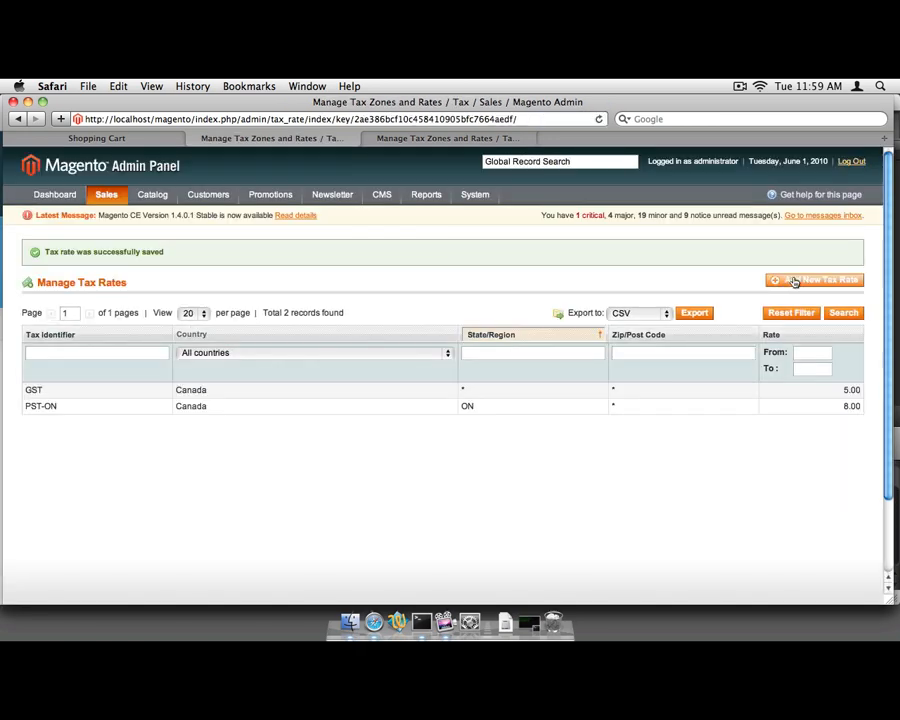
- Add and save a tax rate with identifier PST-BC for British Columbia, Canada, at a rate of 7
left_click(797, 280)
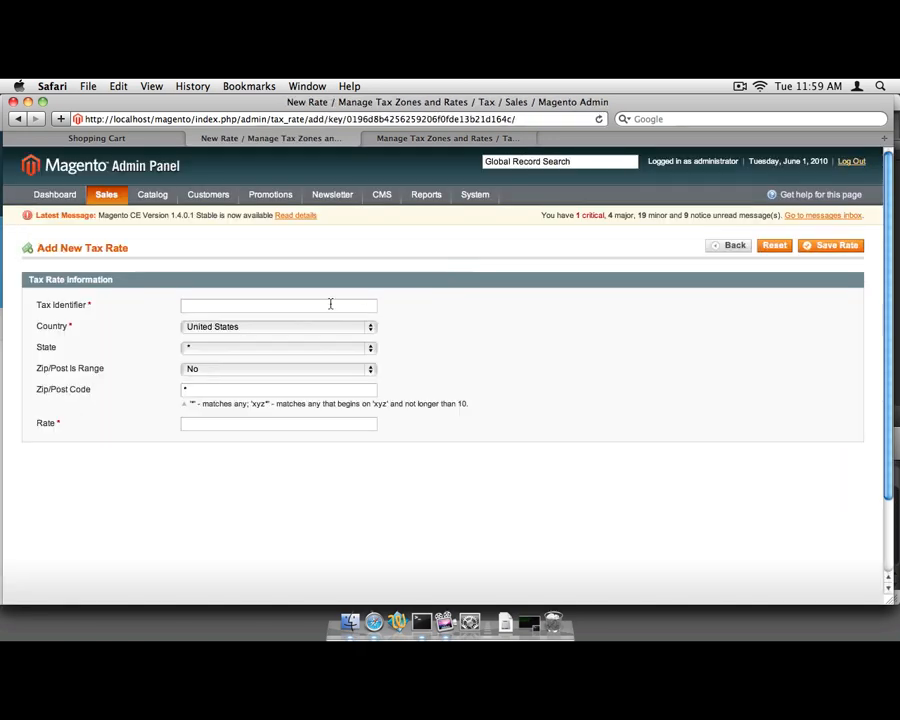
type("PST-ON")
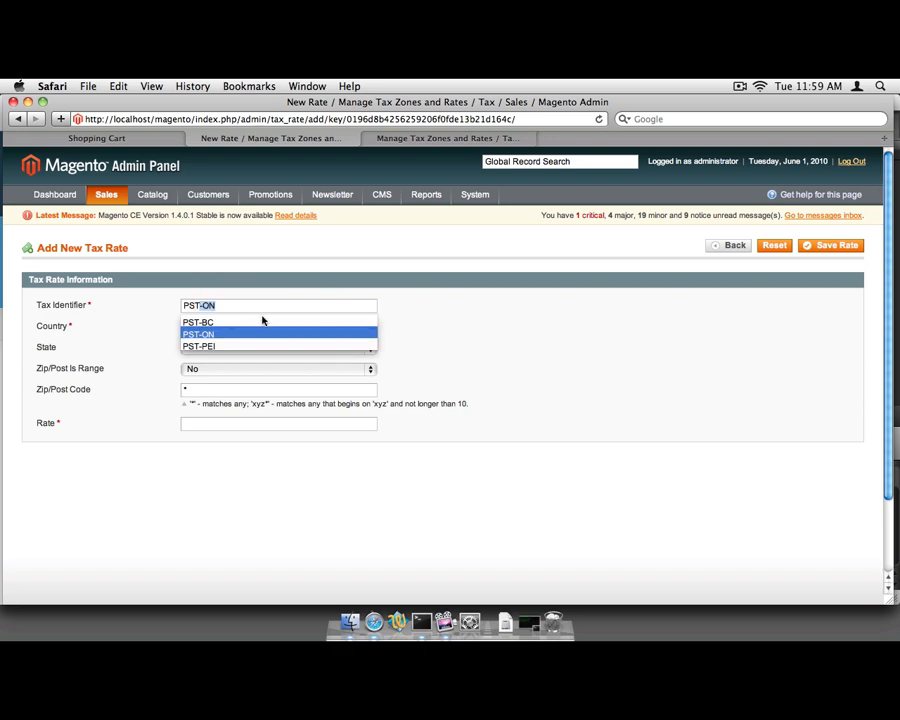
key("Up")
key("Return")
left_click(280, 326)
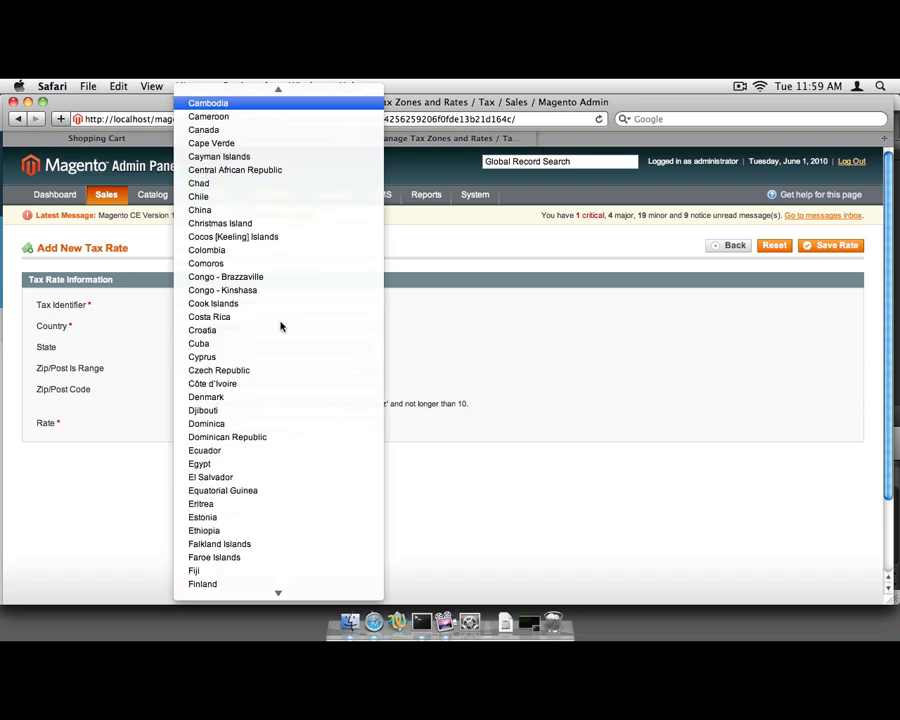
left_click(261, 130)
left_click(240, 347)
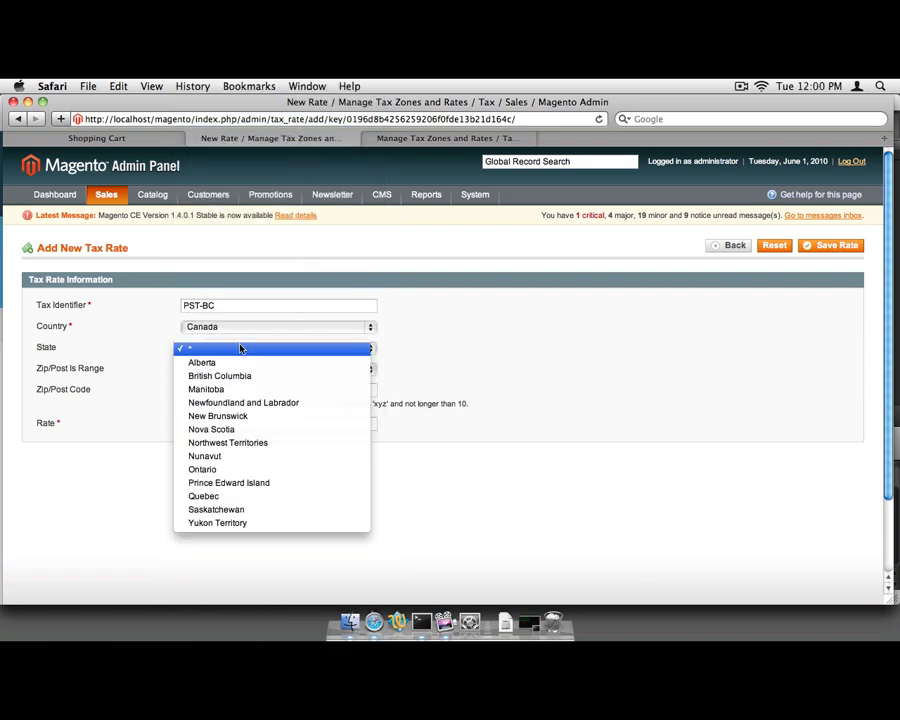
left_click(257, 374)
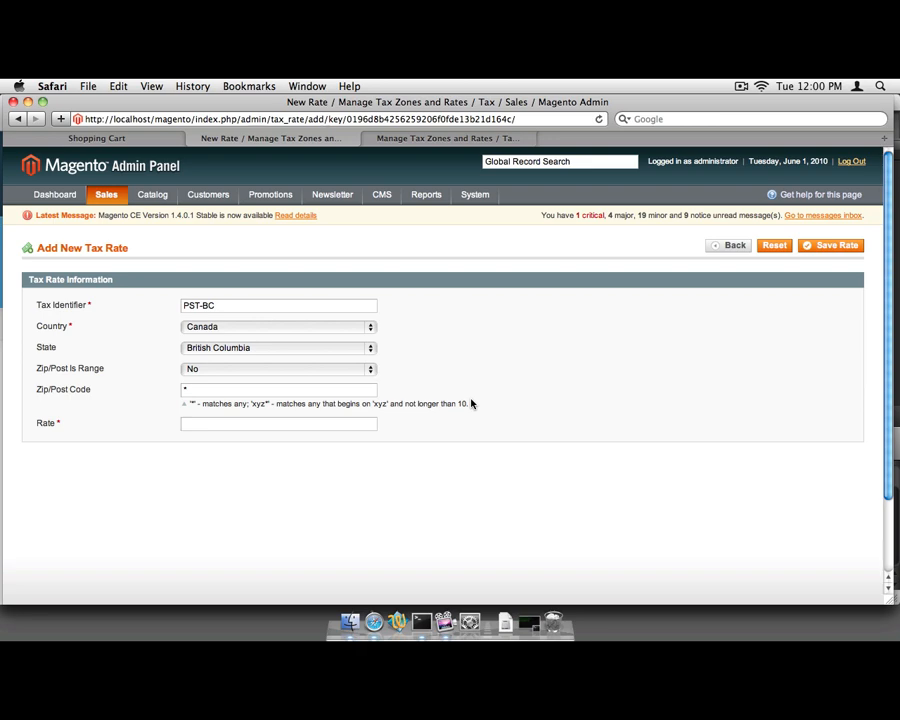
type("7")
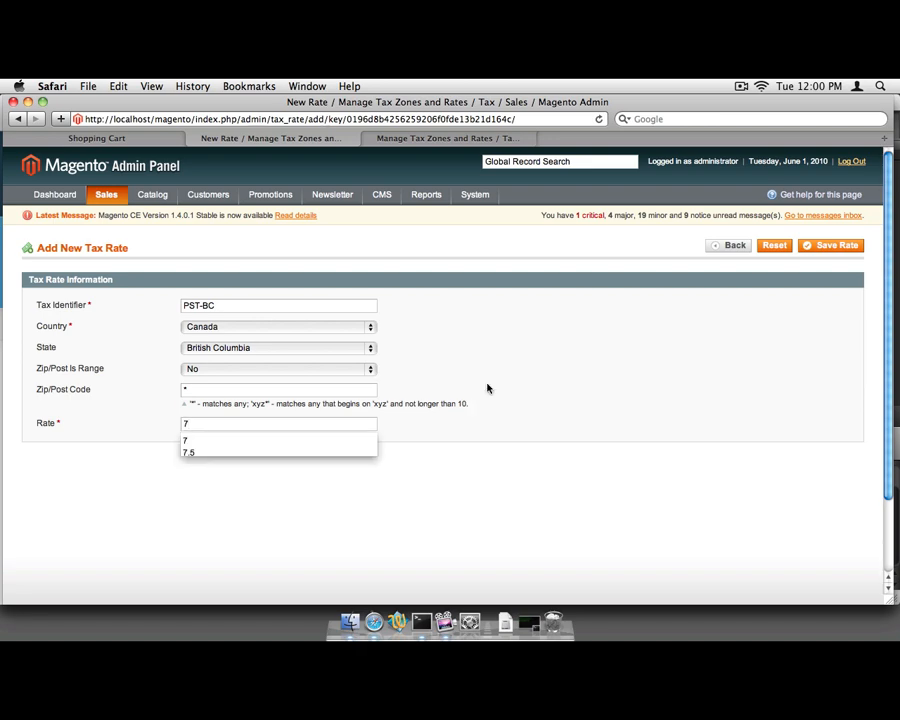
left_click(845, 247)
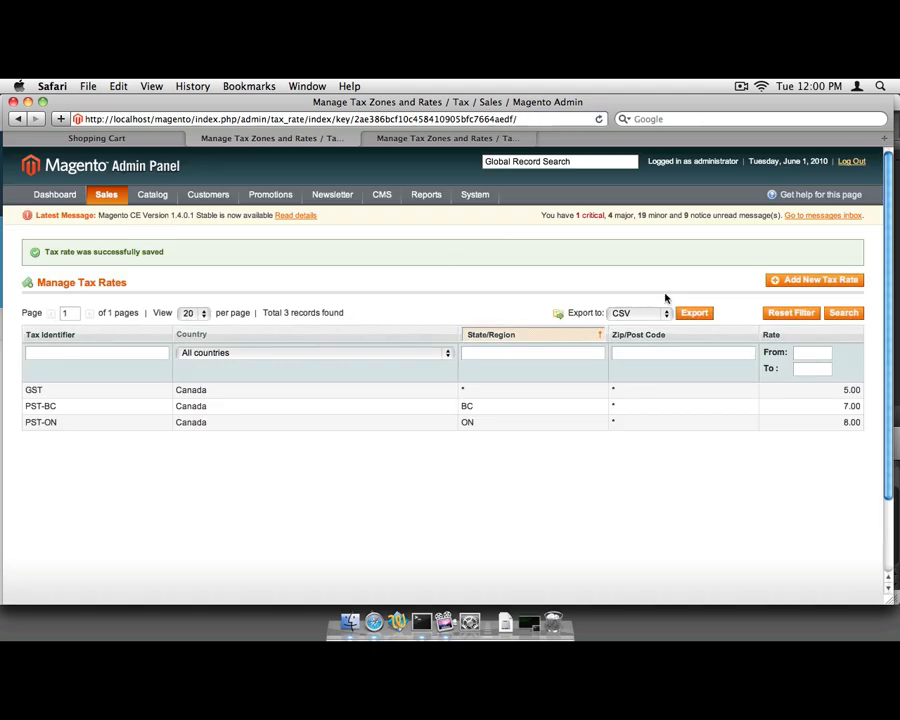
- Add and save a tax rate with identifier TVQ for Quebec, Canada, at a rate of 7.5
left_click(815, 280)
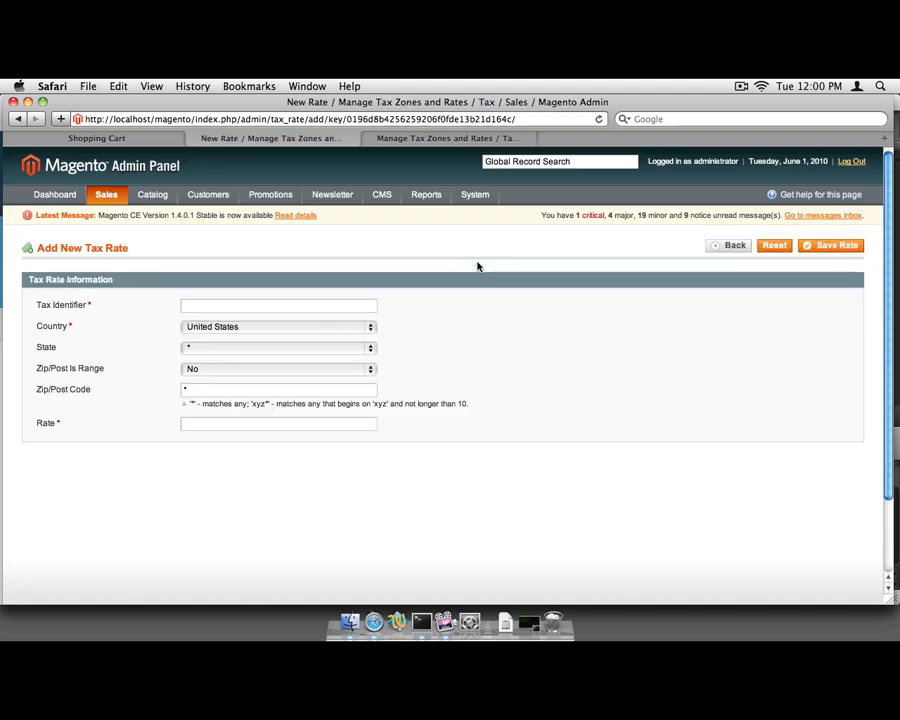
left_click(331, 305)
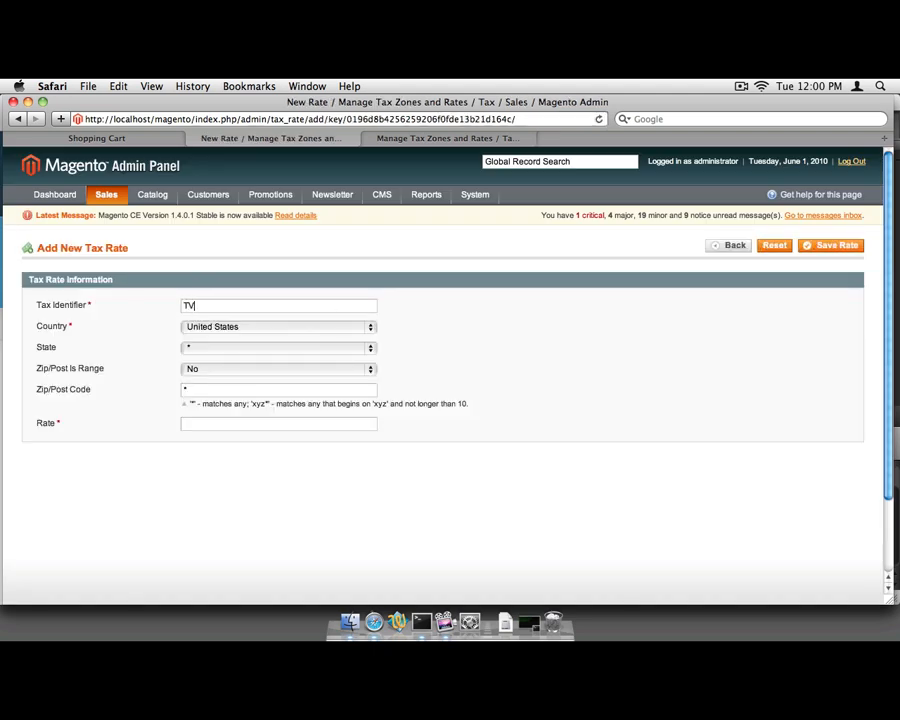
left_click(310, 330)
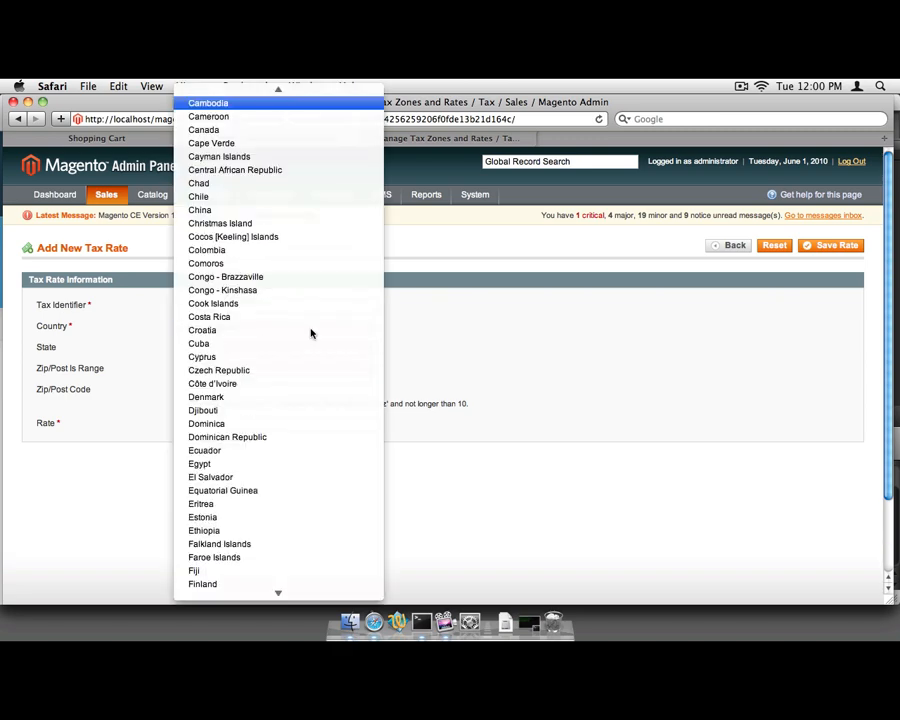
left_click(310, 130)
left_click(230, 347)
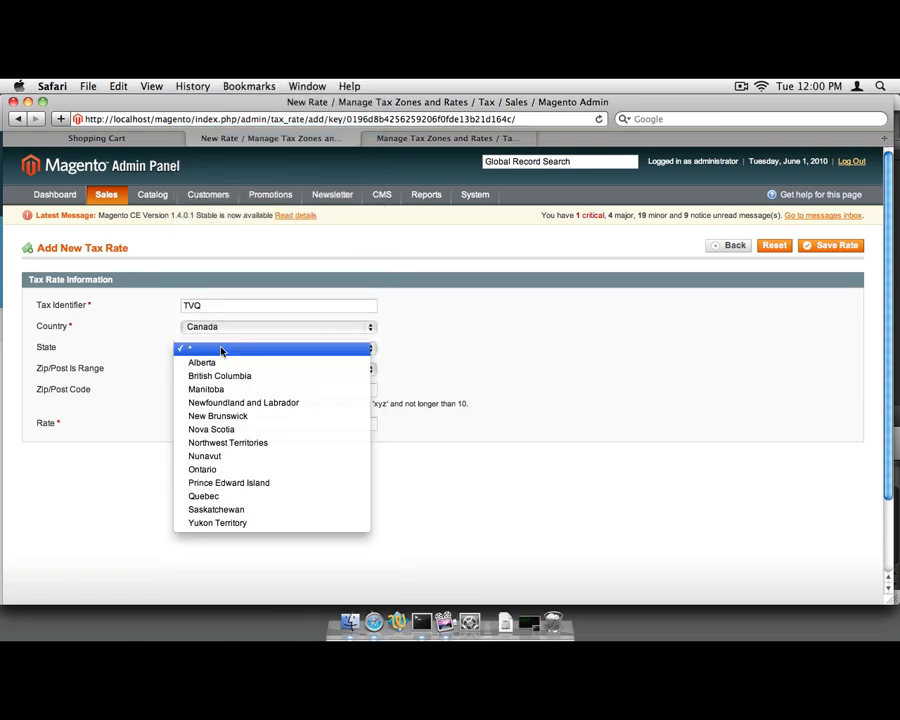
left_click(262, 493)
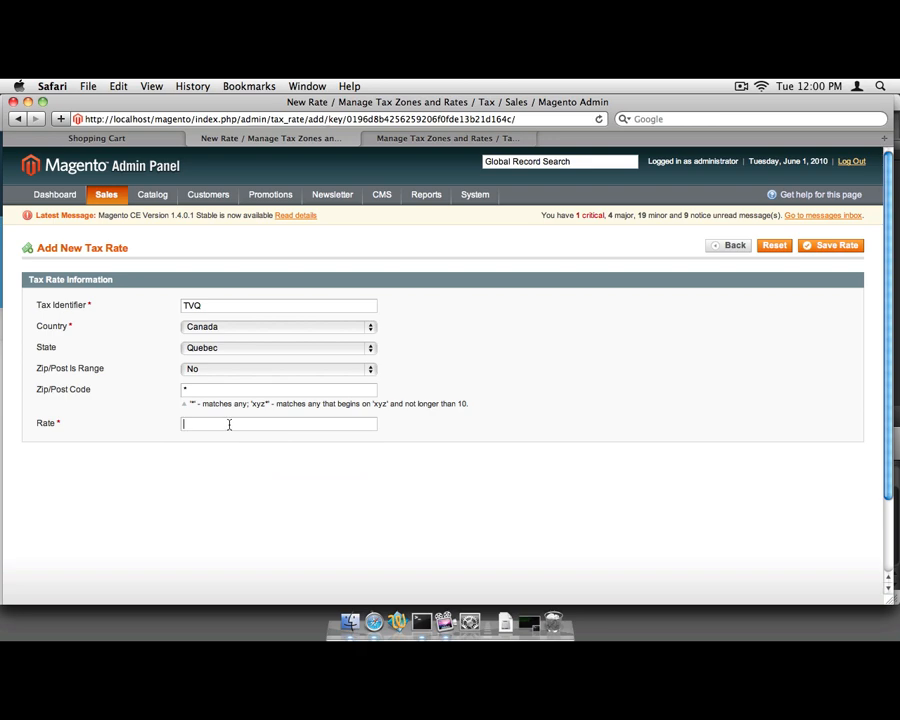
type("7.5")
left_click(813, 247)
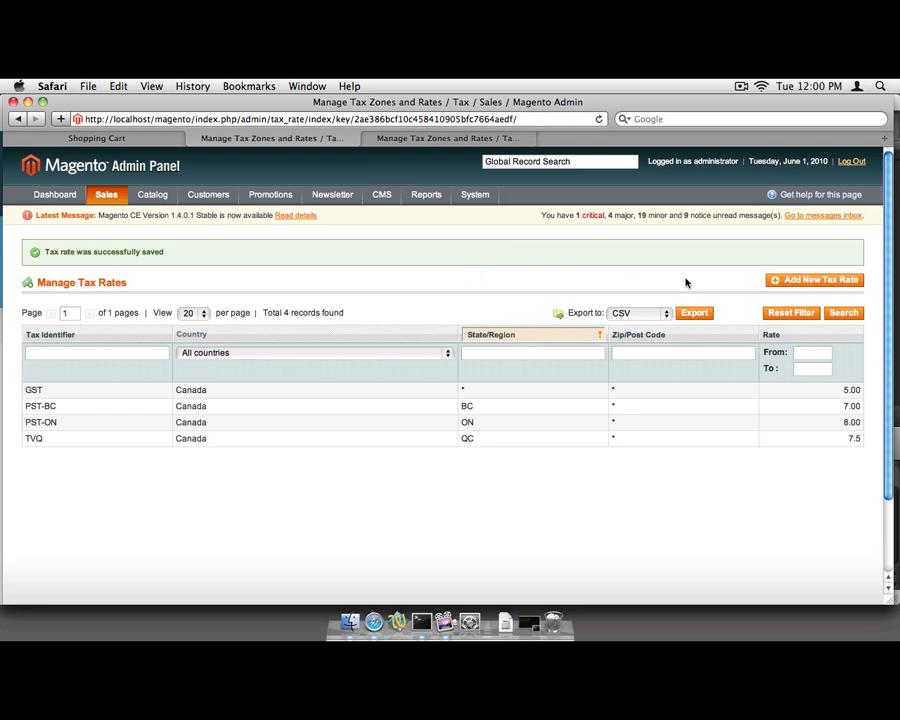
- Add and save a tax rate with identifier HST-NS for Nova Scotia, Canada, at a rate of 13
left_click(813, 280)
left_click(308, 306)
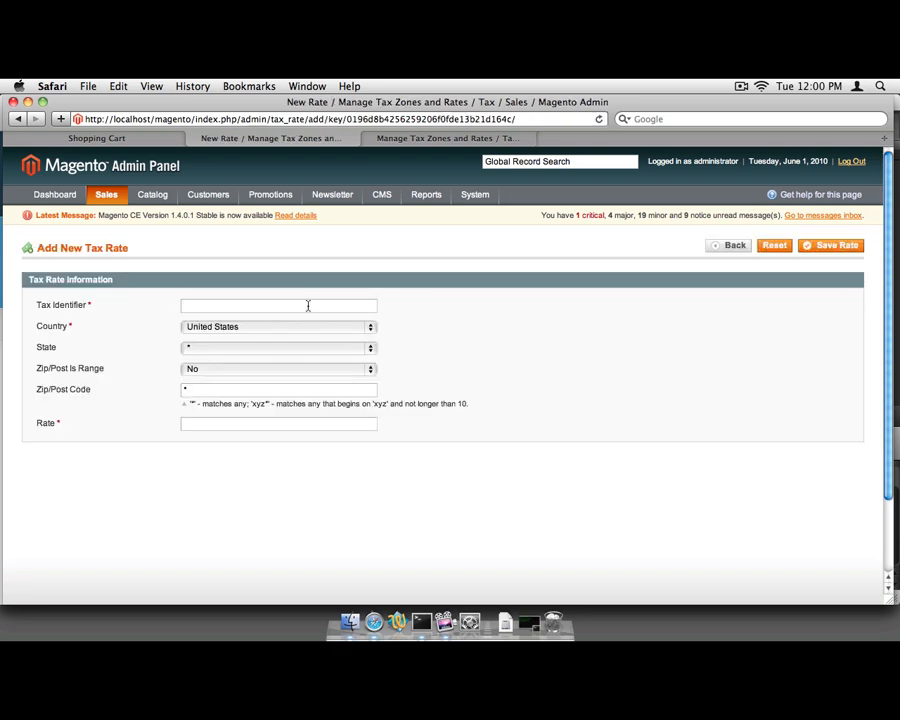
type("HST-NS")
key("Return")
left_click(302, 328)
key("c")
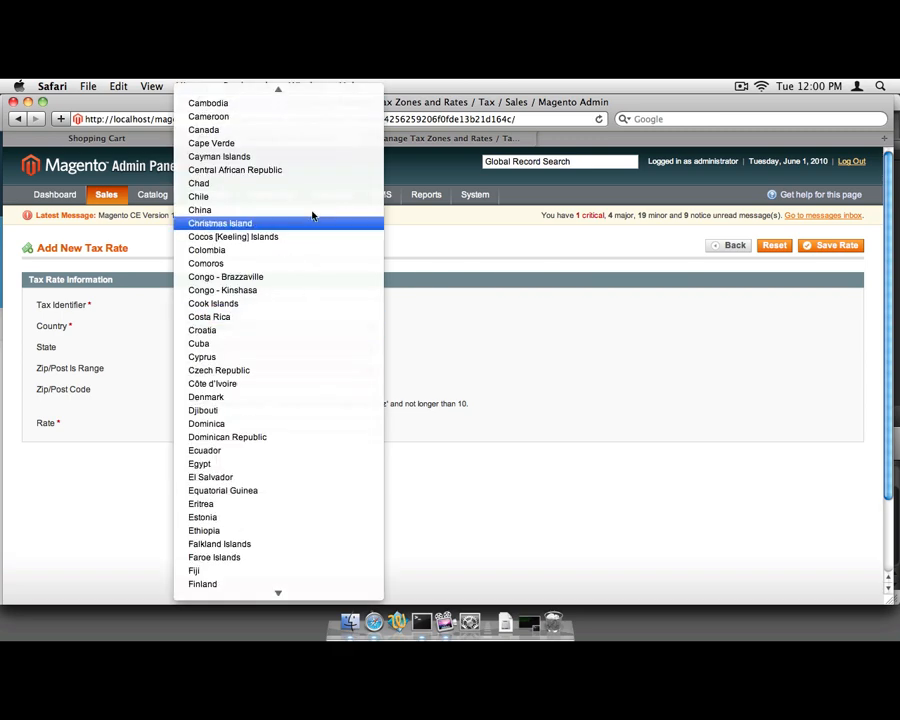
left_click(303, 131)
left_click(245, 348)
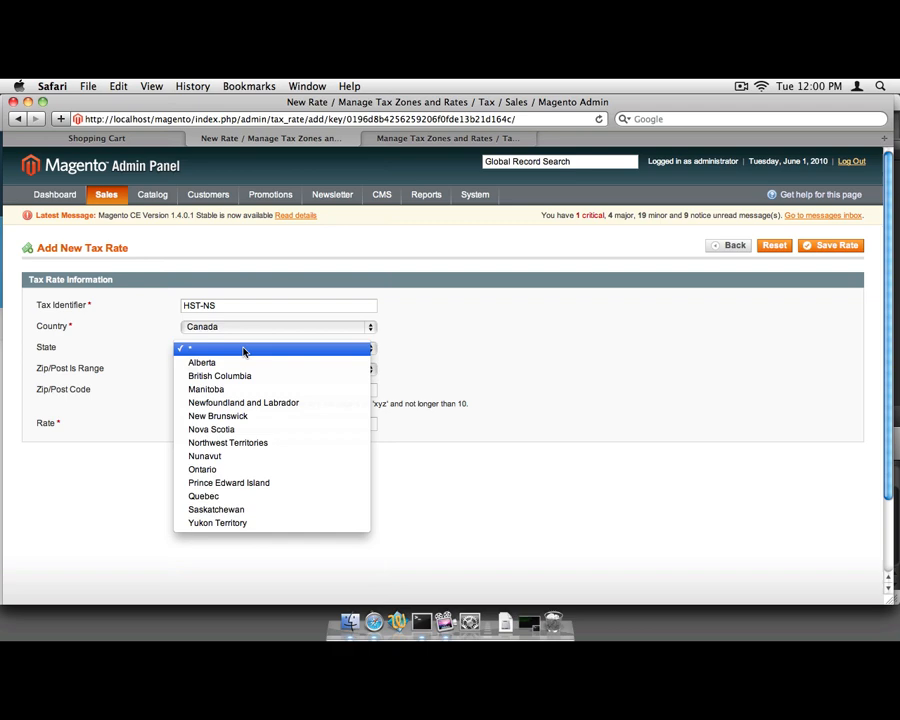
left_click(259, 431)
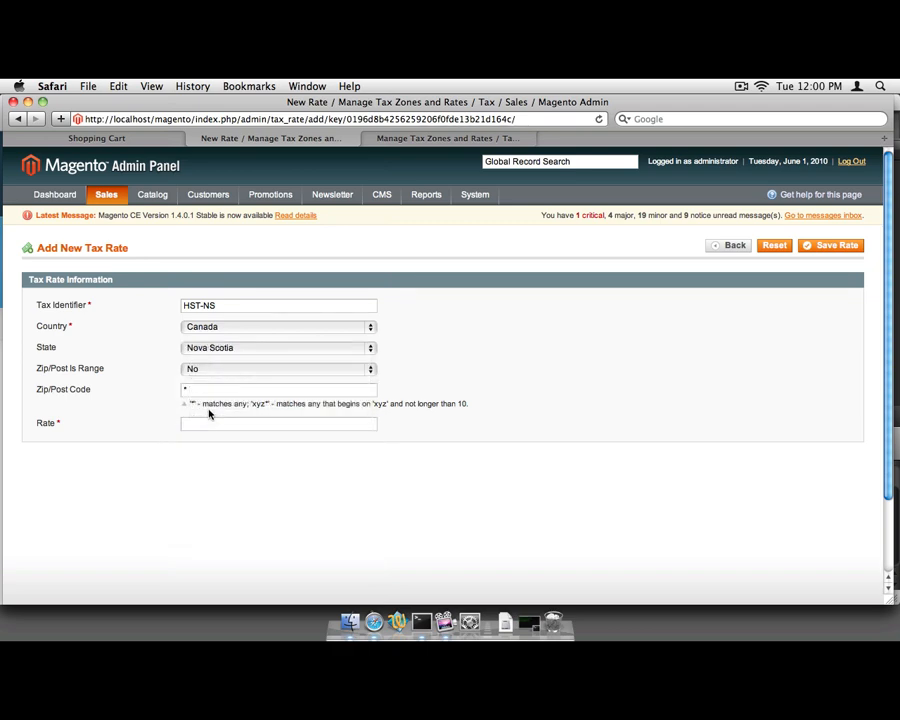
left_click(826, 245)
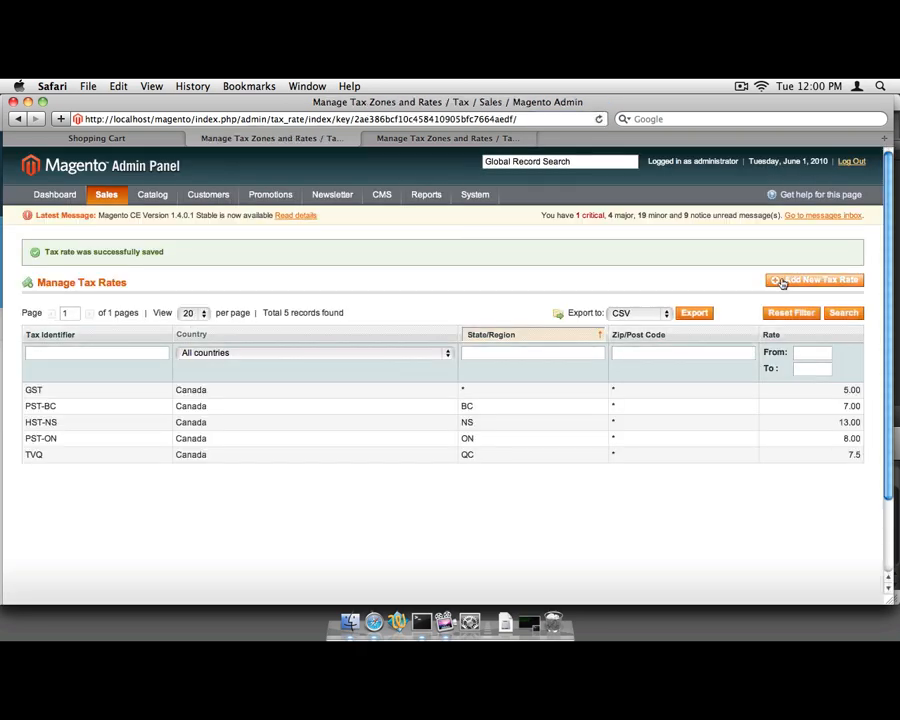
- Add and save a tax rate with identifier HST-NF for Newfoundland and Labrador, Canada, at a rate of 13
left_click(783, 281)
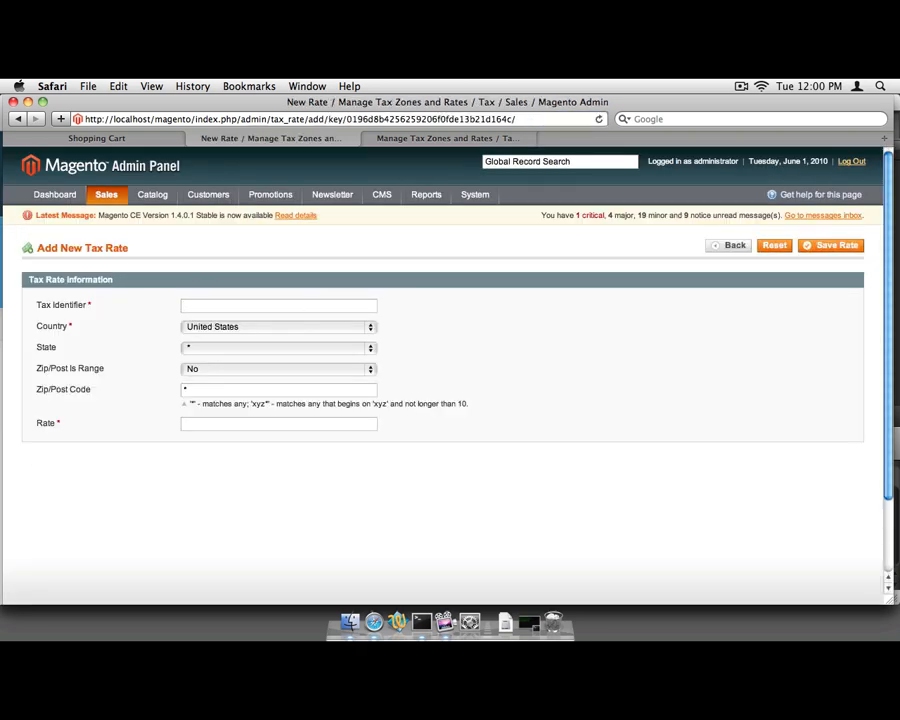
type("HST-NF")
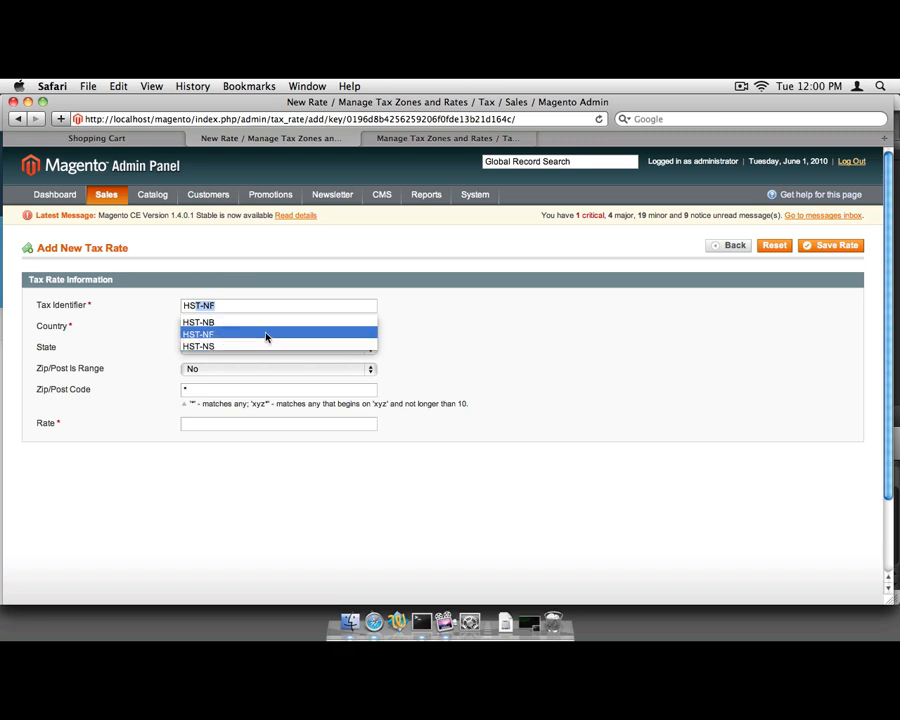
left_click(264, 335)
left_click(351, 327)
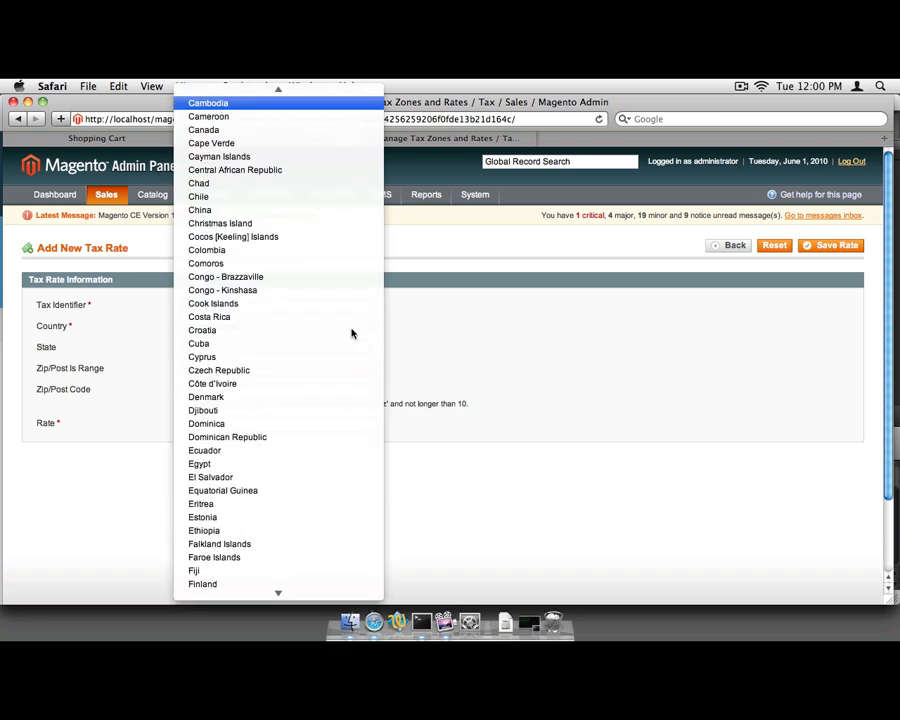
left_click(275, 129)
left_click(267, 350)
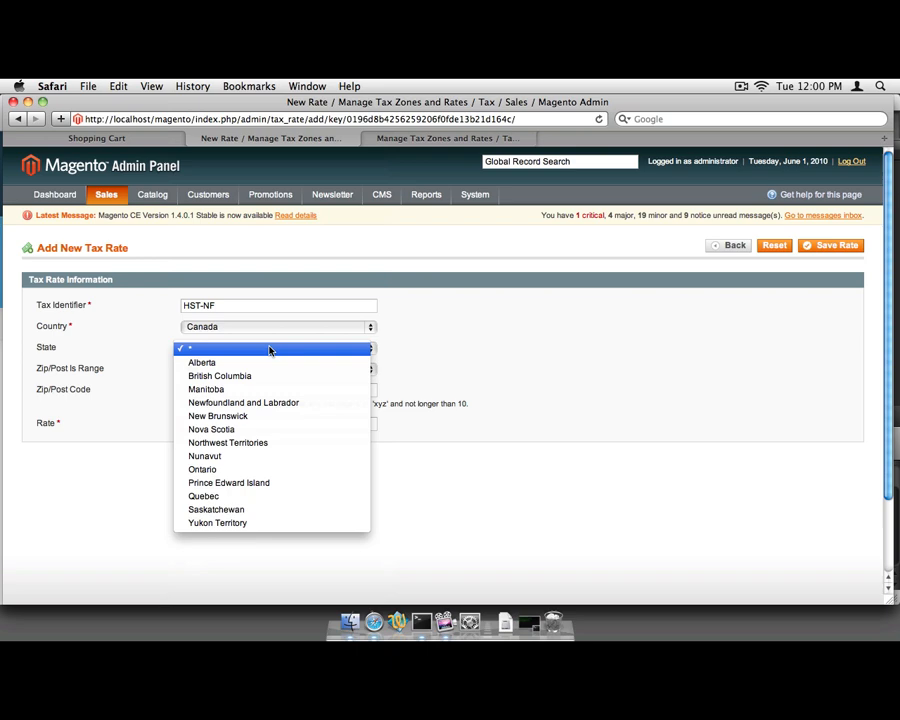
left_click(274, 400)
left_click(263, 424)
type("13")
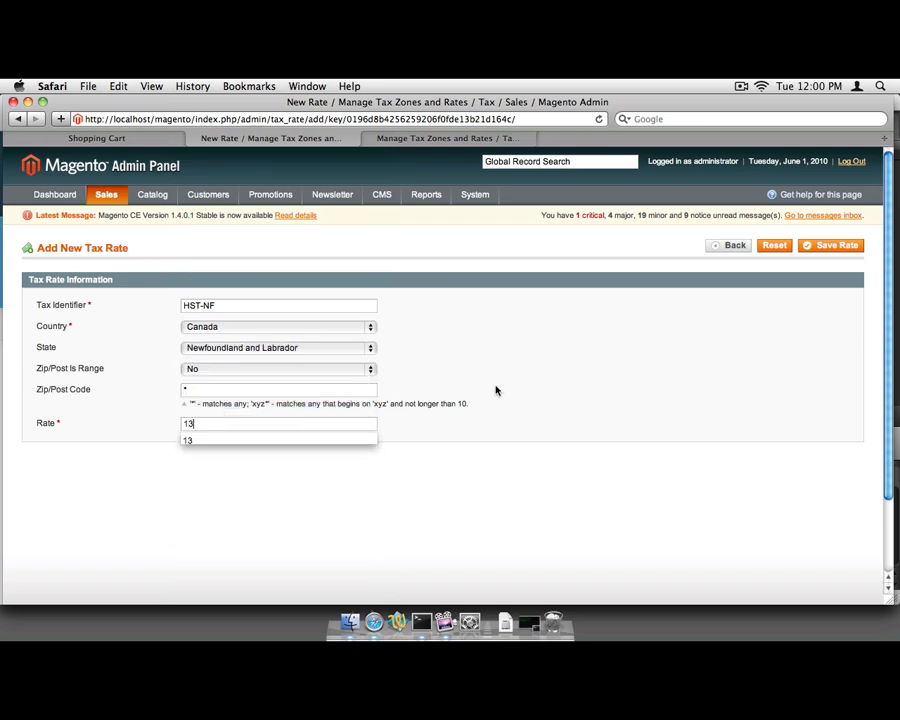
left_click(810, 245)
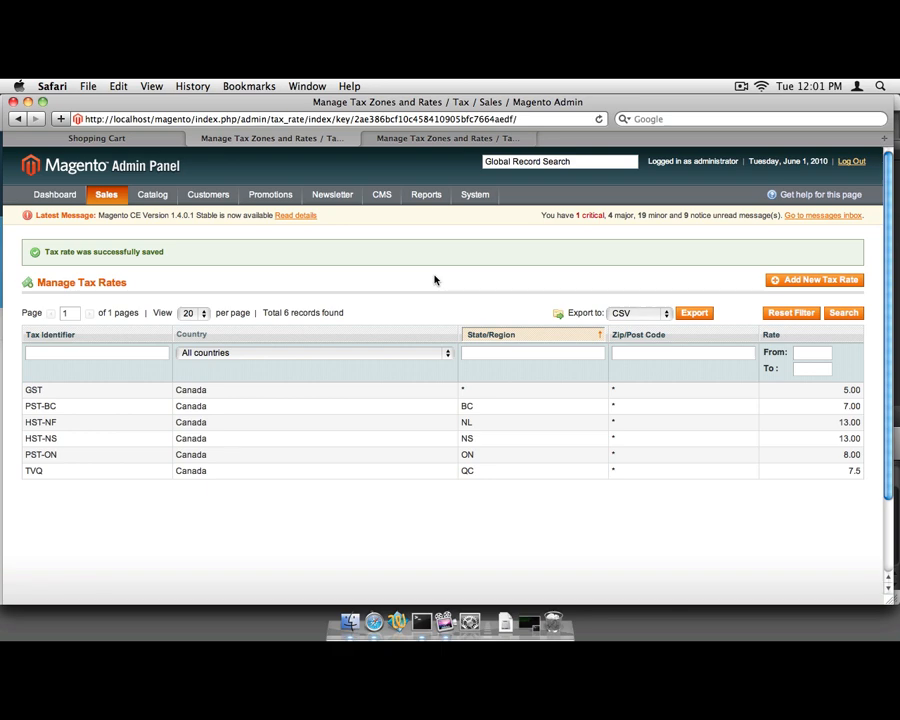
- Open the tax rules and start a new rule named "Retail Customer - Taxable Goods Canada"
mouse_move(106, 196)
mouse_move(112, 306)
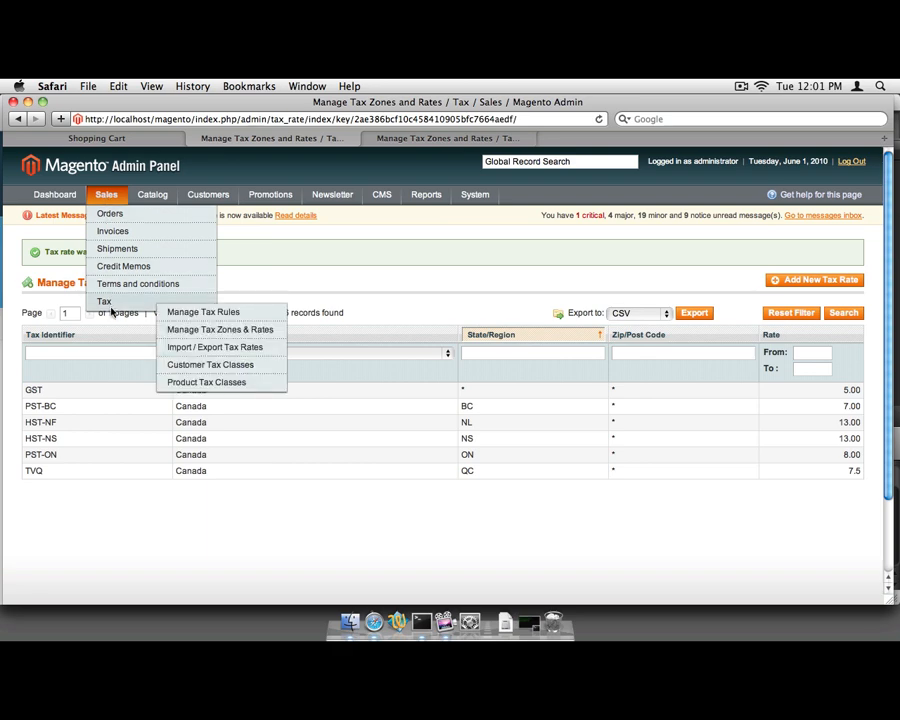
left_click(235, 314)
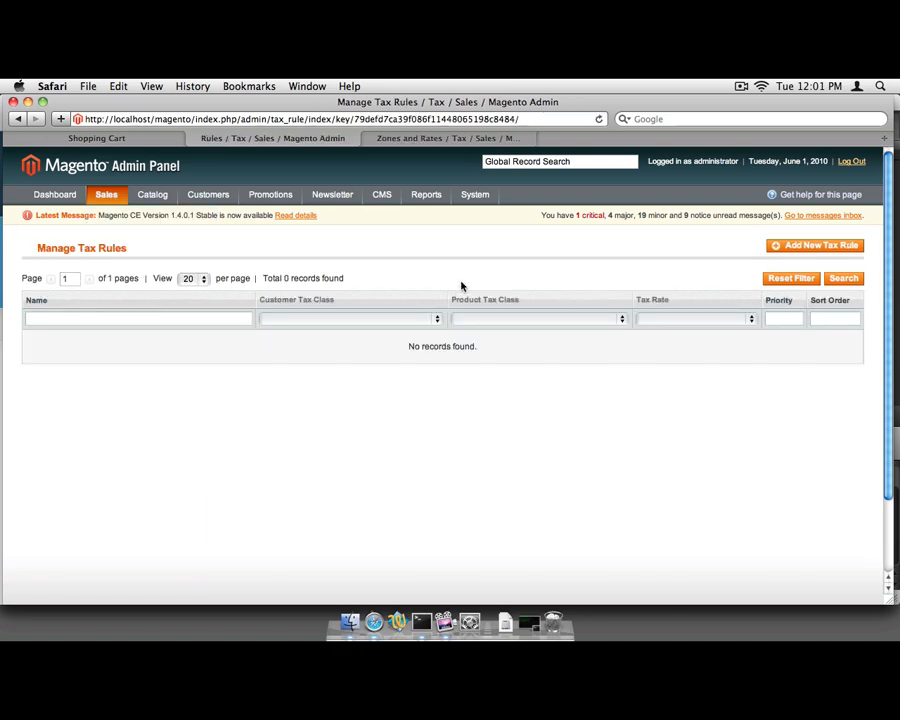
left_click(800, 245)
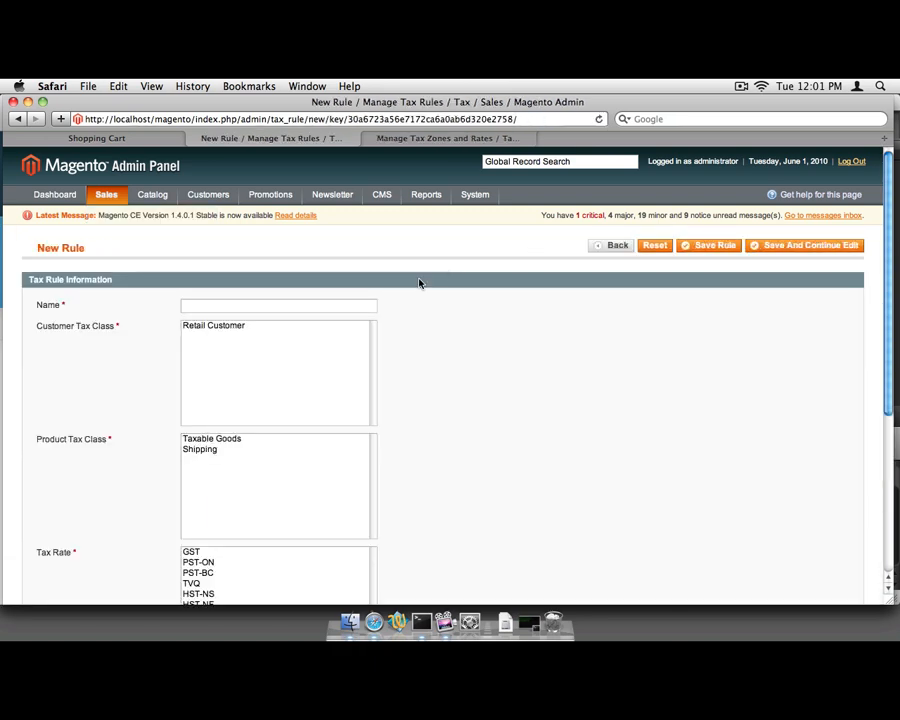
left_click(350, 306)
scroll(490, 300, "down", 1)
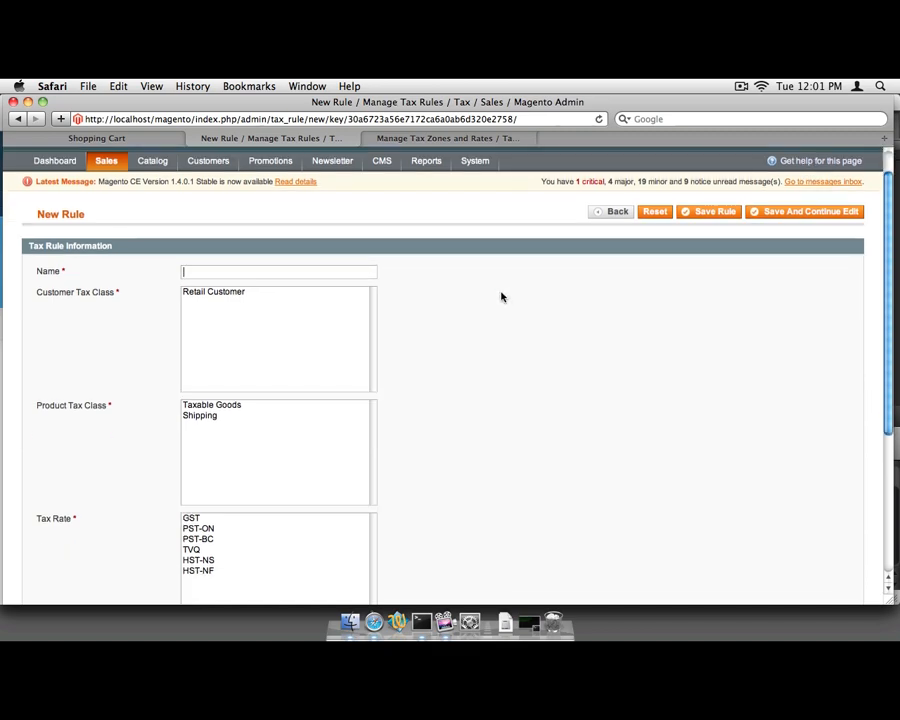
type("Re")
key("Down")
key("Down")
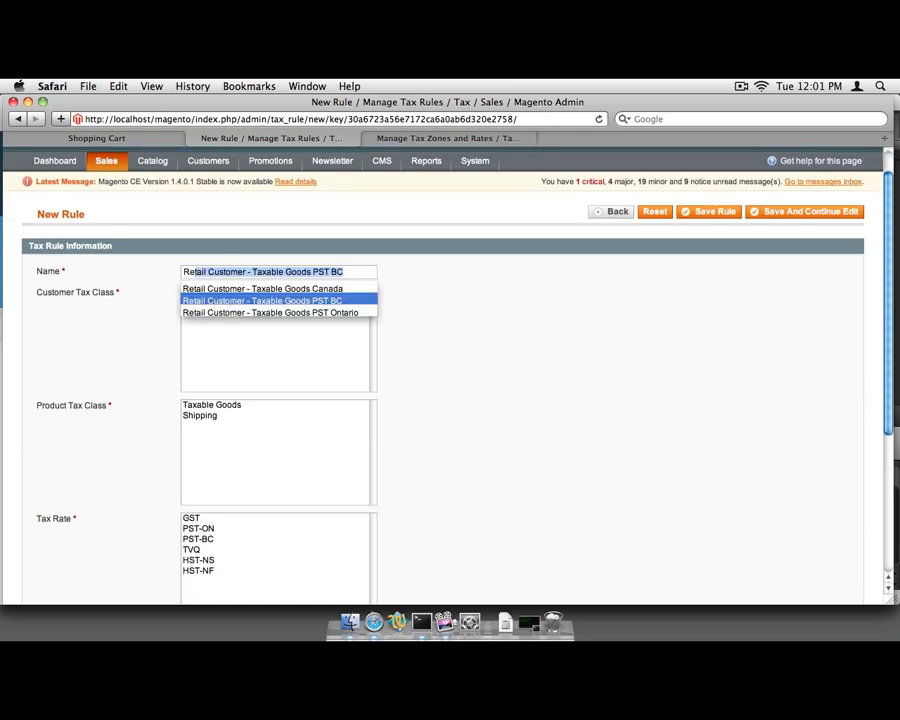
key("Up")
left_click(281, 291)
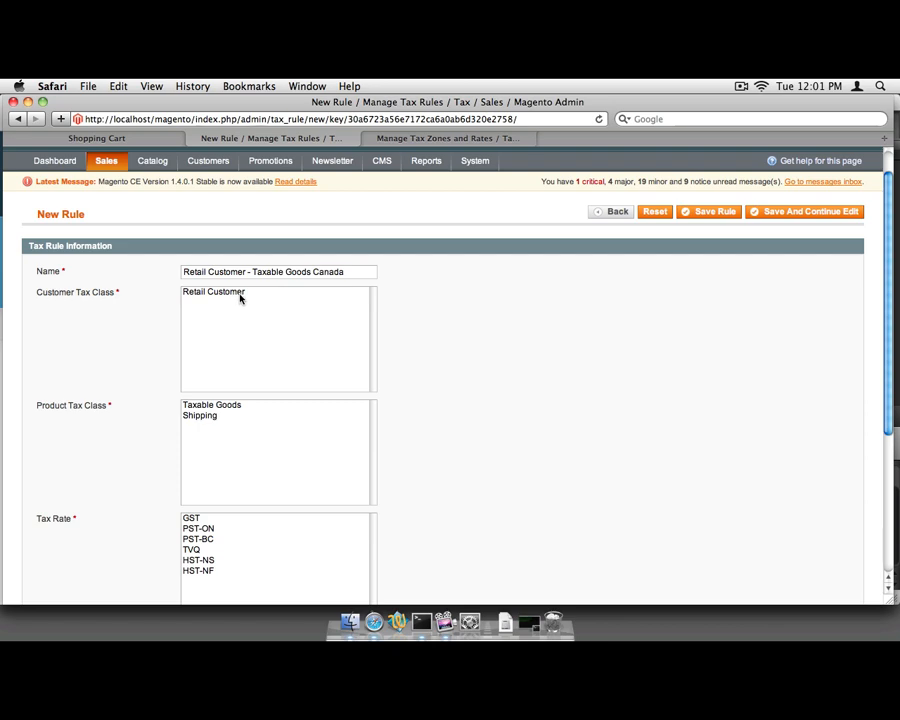
- Assign the rule the Retail Customer class, the Taxable Goods and Shipping product classes, and the GST rate
scroll(255, 245, "down", 2)
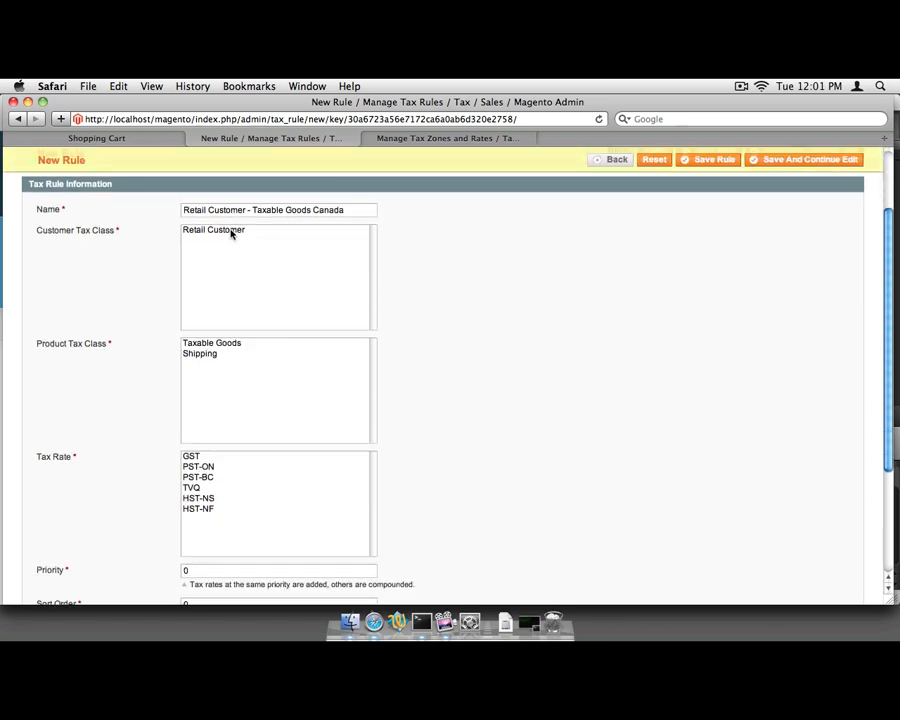
left_click(231, 233)
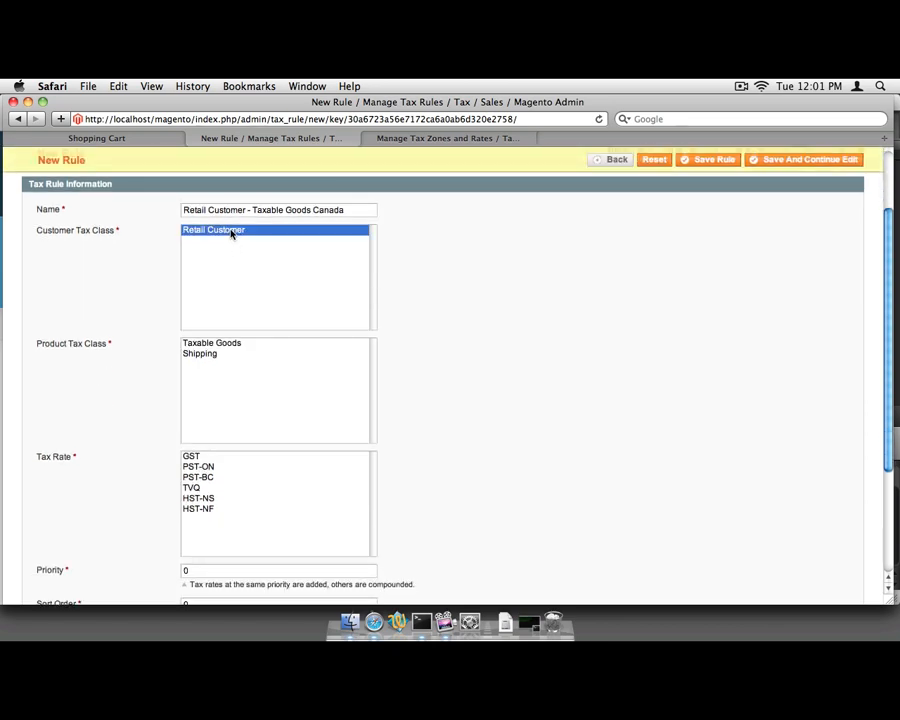
left_click(211, 345)
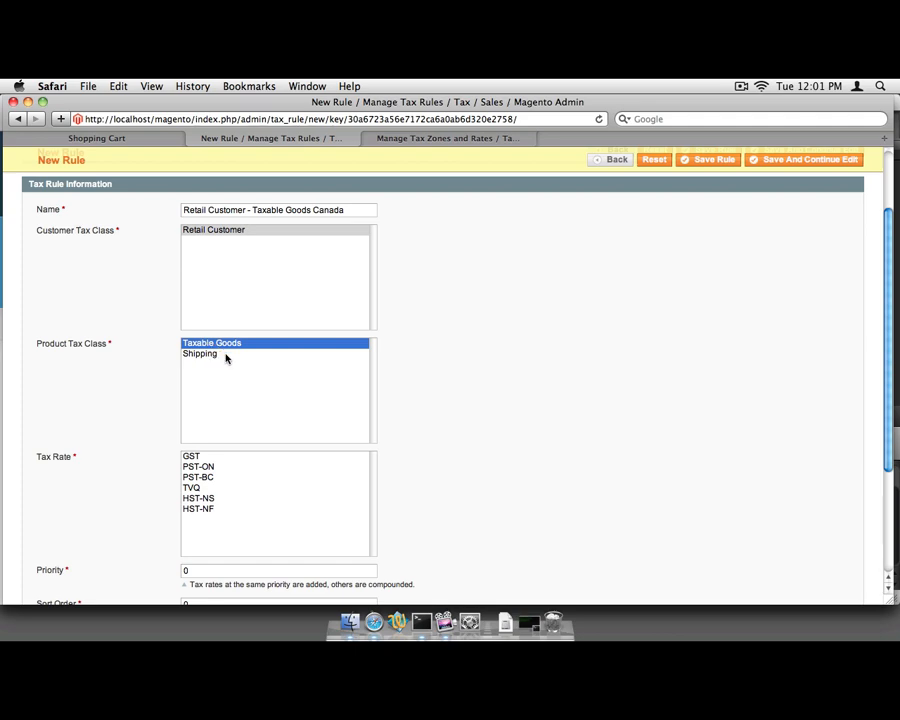
left_click(226, 356, "super")
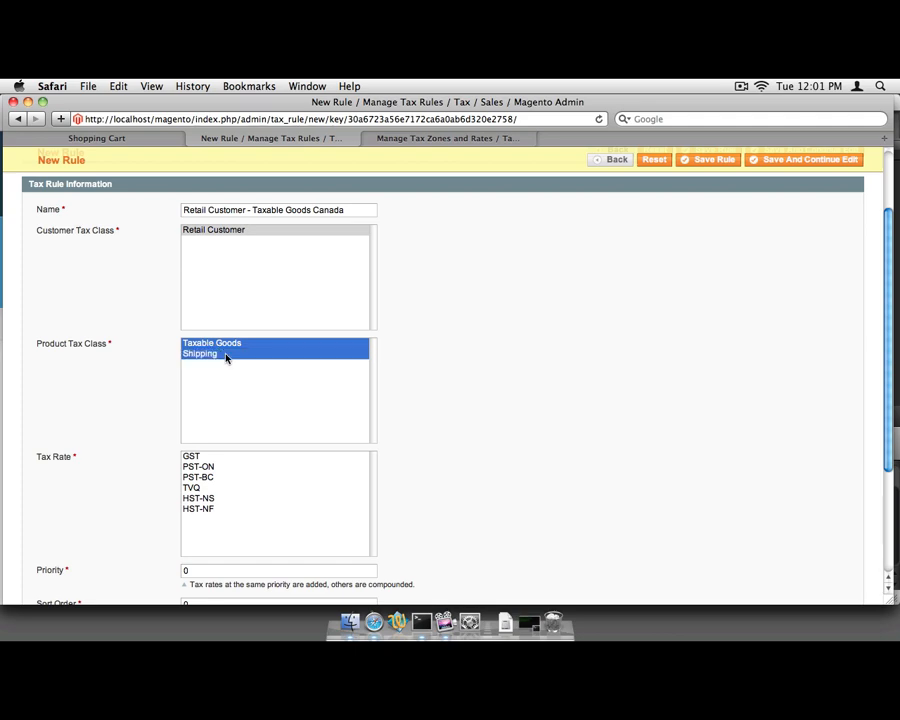
left_click(205, 457)
- Set the GST rule's priority to 1 and sort order to 1, and save the rule
scroll(444, 421, "down", 3)
left_click(195, 480)
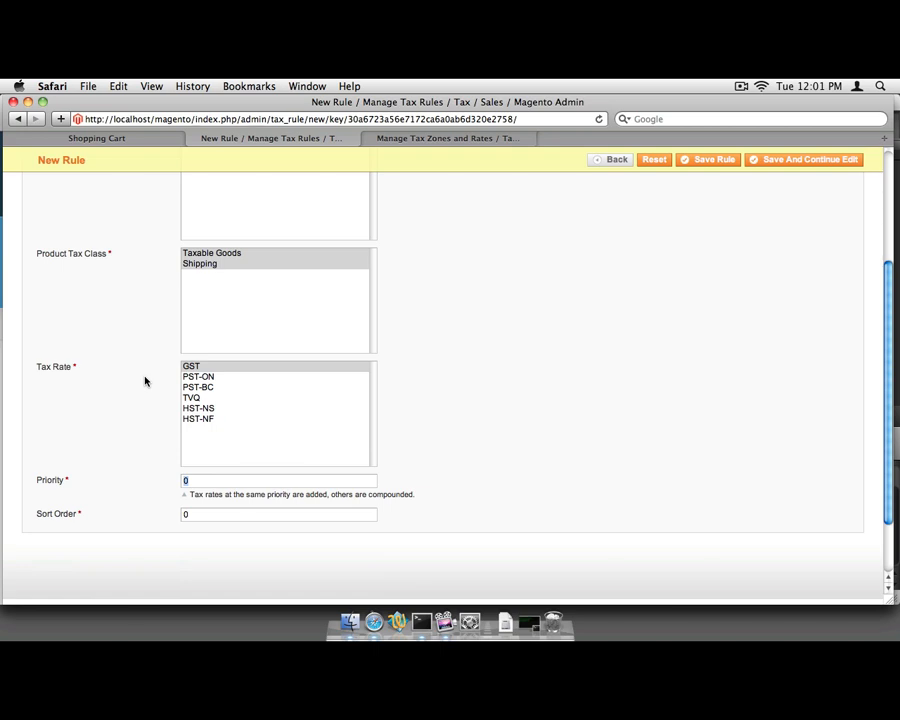
type("1")
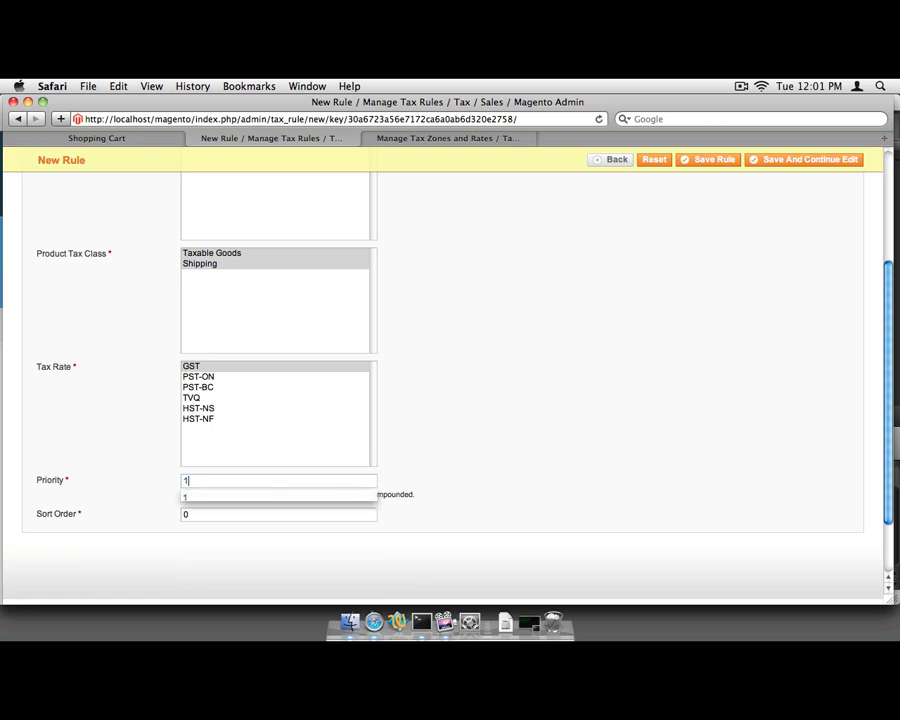
left_click(145, 390)
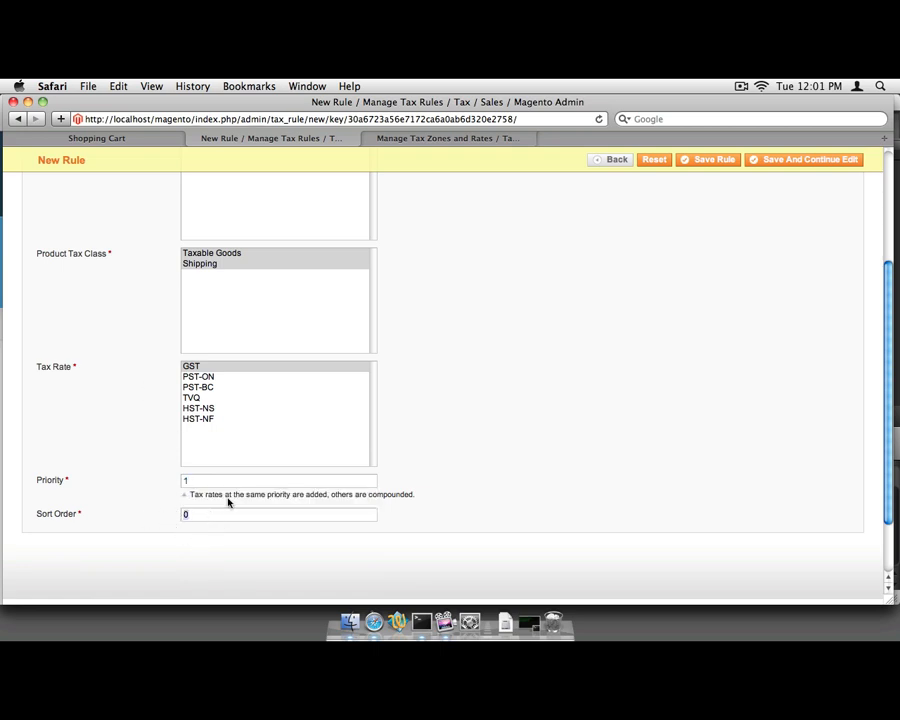
type("1")
scroll(526, 322, "up", 2)
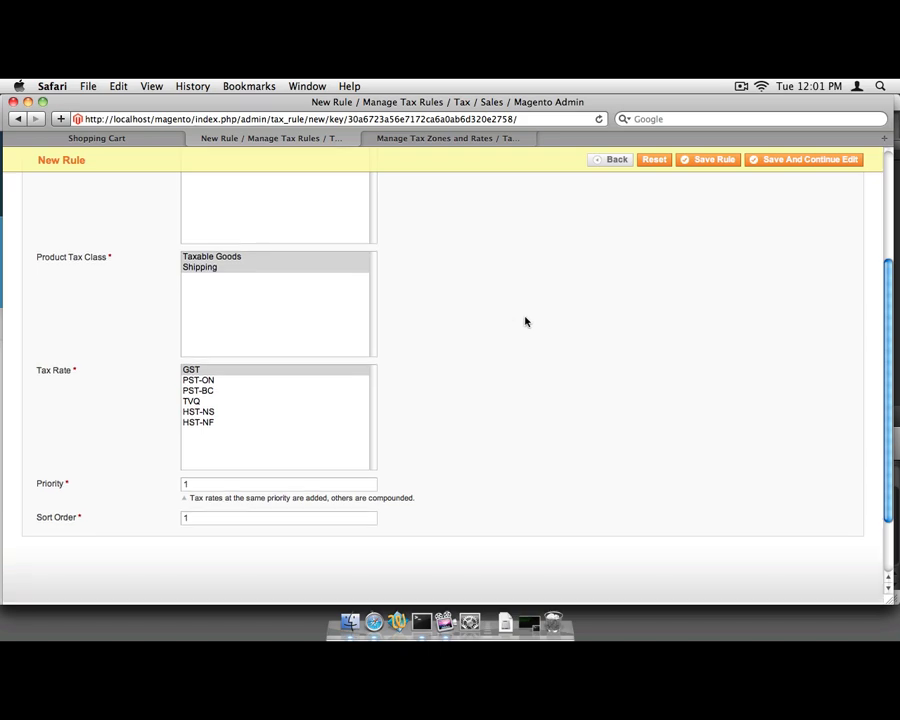
left_click(714, 161)
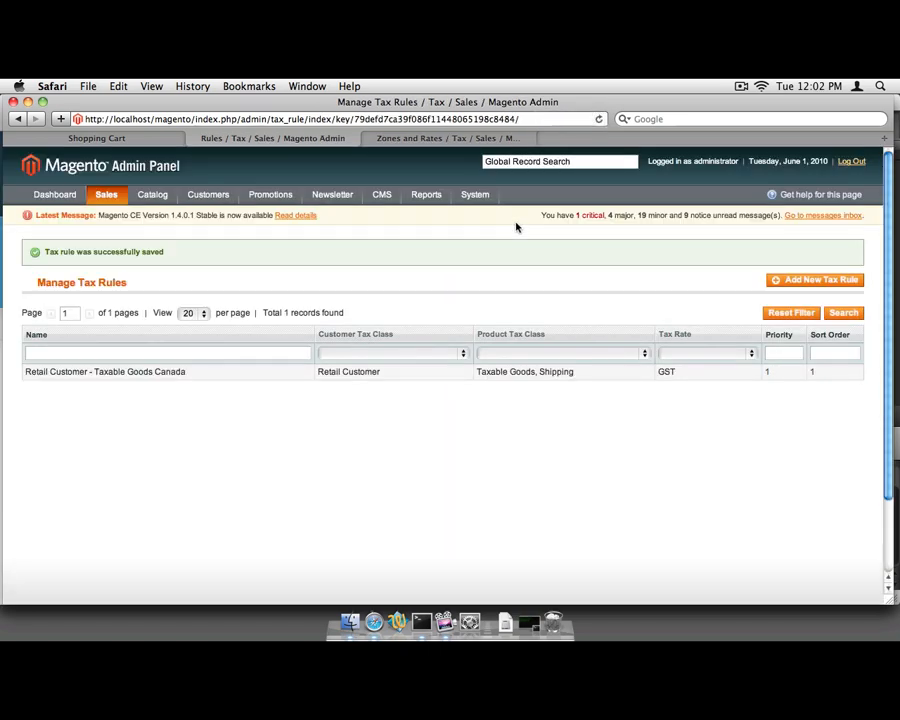
- Start a rule named "Retail Customer - Taxable Goods PST Ontario" with customer class Retail Customer, product class Taxable Goods and rate PST-ON
left_click(788, 280)
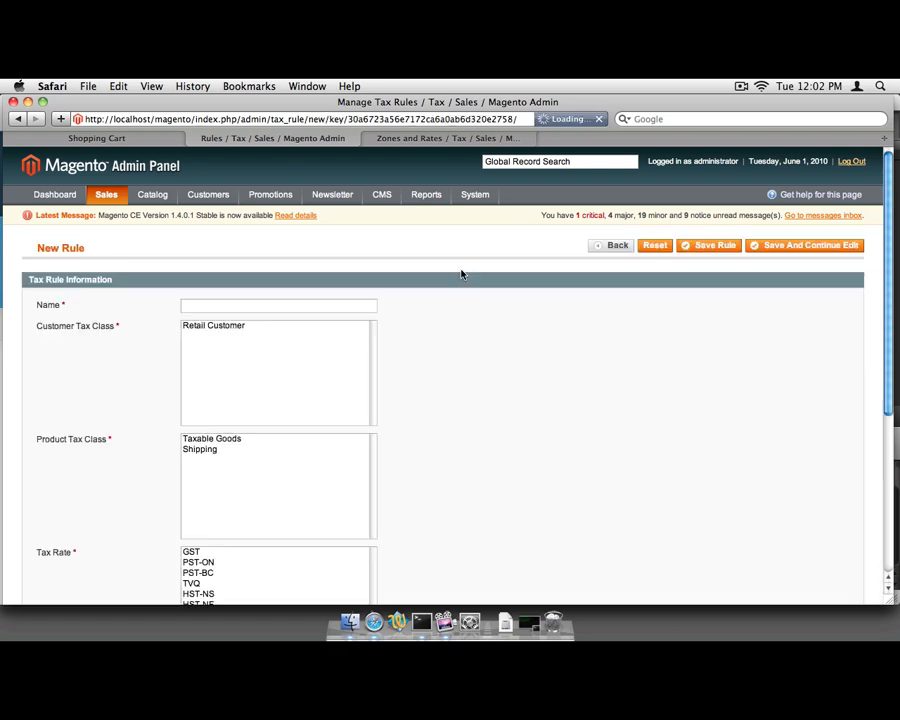
type("Re")
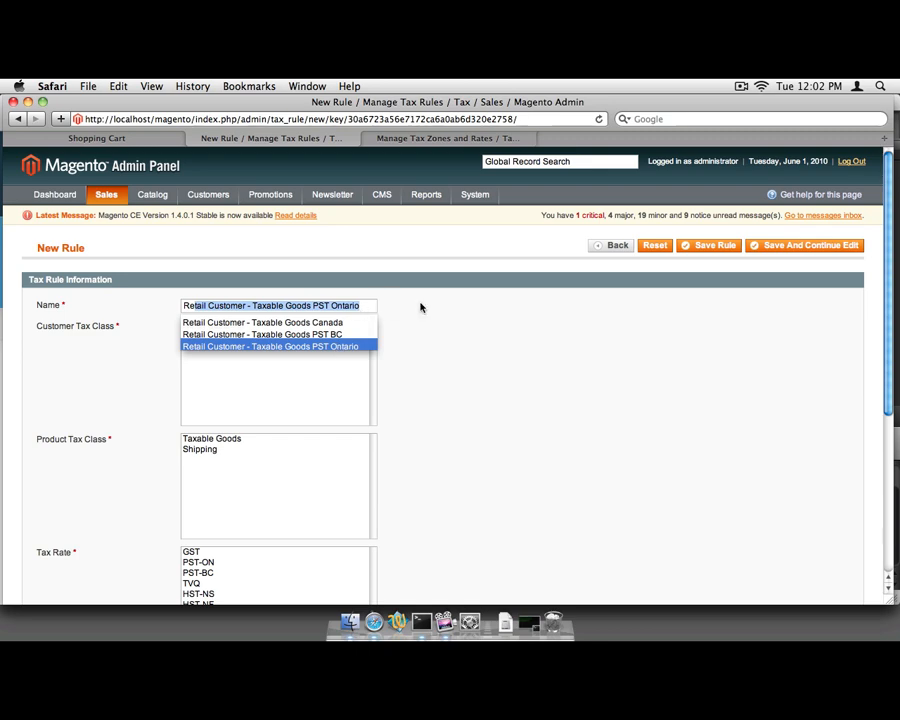
key("Return")
left_click(257, 327)
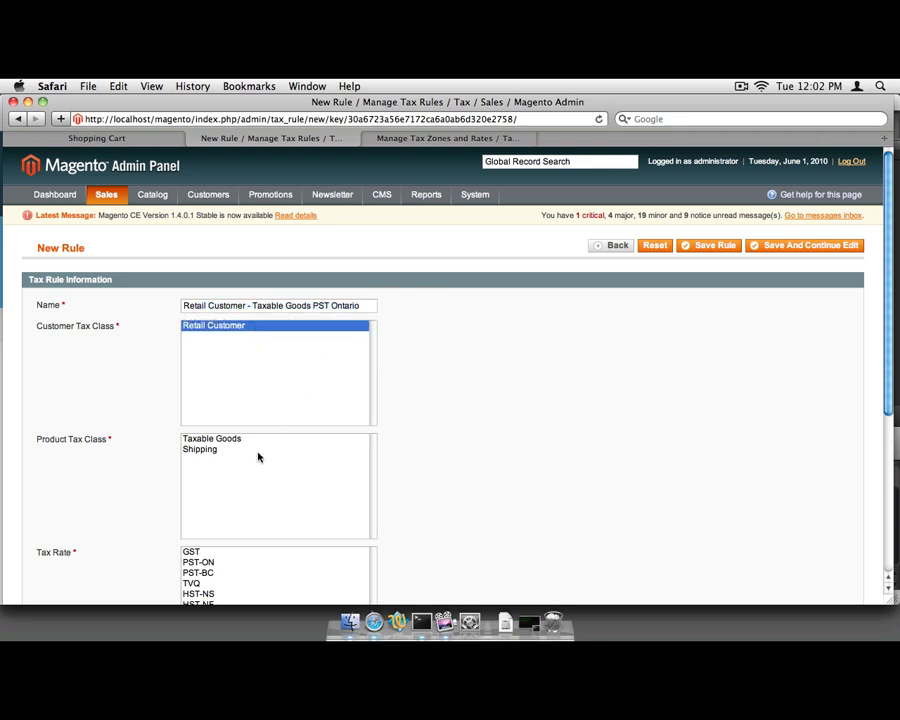
left_click(224, 443)
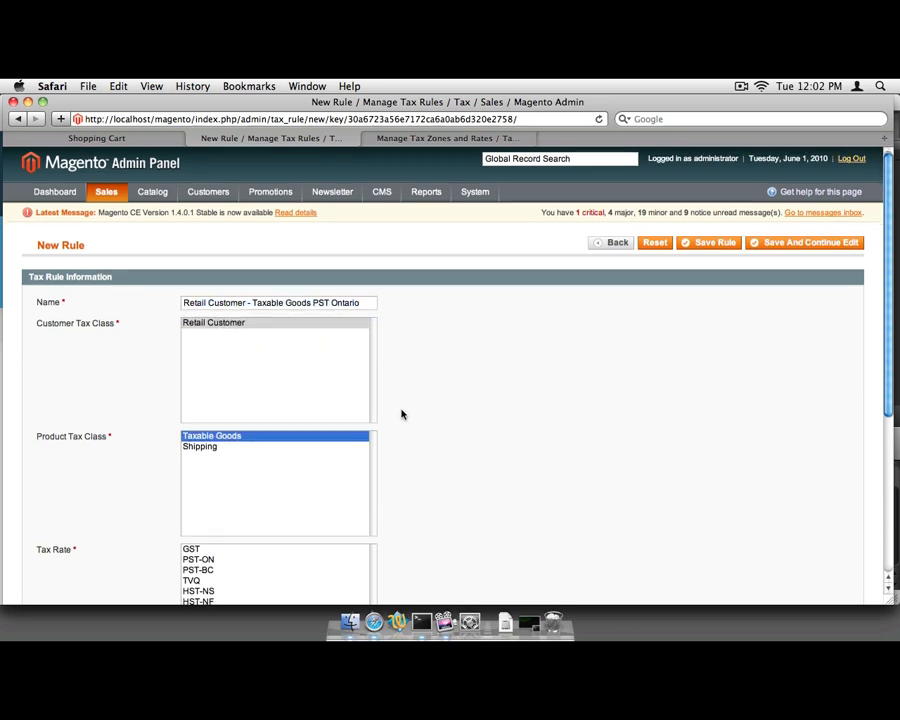
scroll(299, 420, "down", 1)
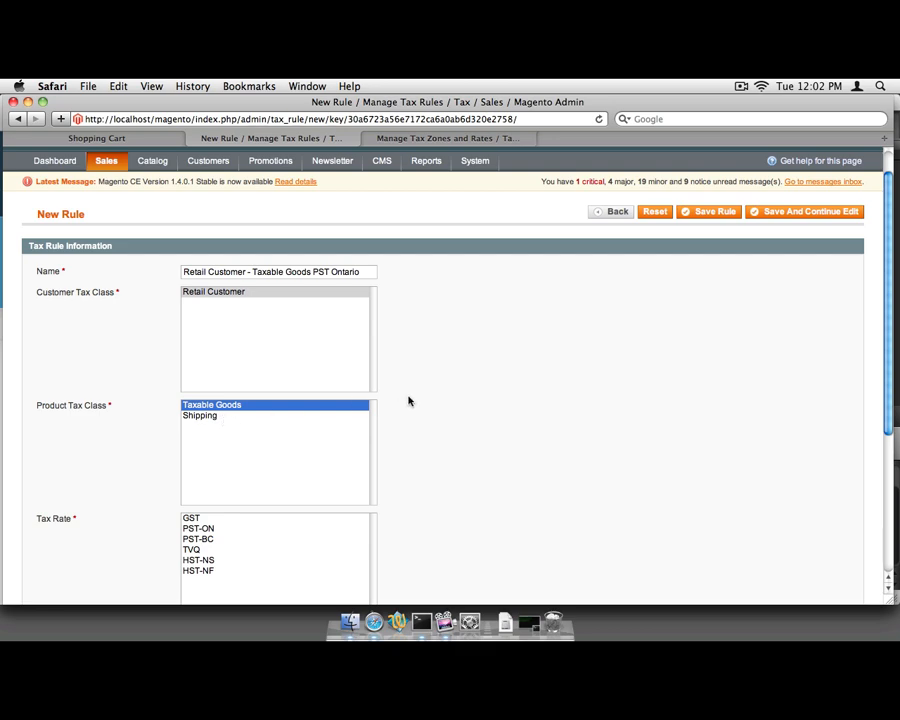
scroll(408, 400, "down", 3)
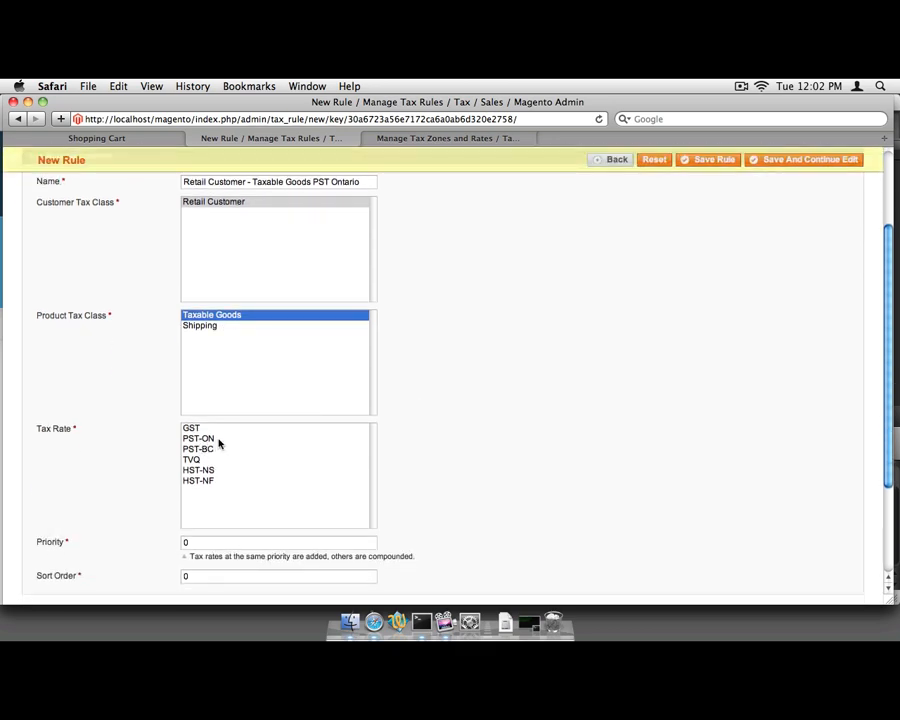
left_click(200, 439)
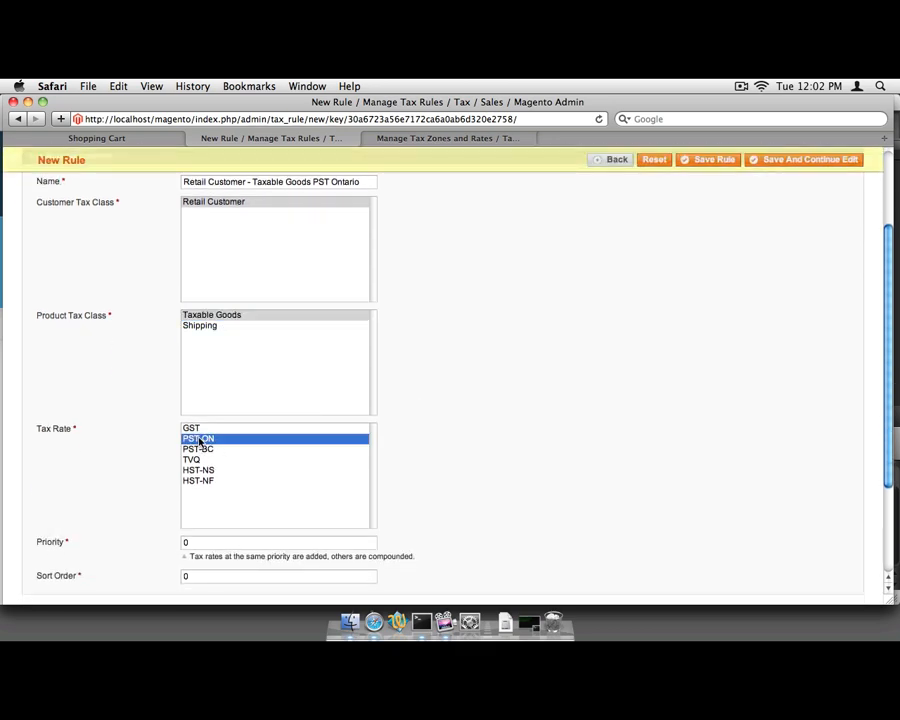
- Set the PST Ontario rule's priority to 1 and sort order to 6, and save the rule
scroll(472, 392, "down", 3)
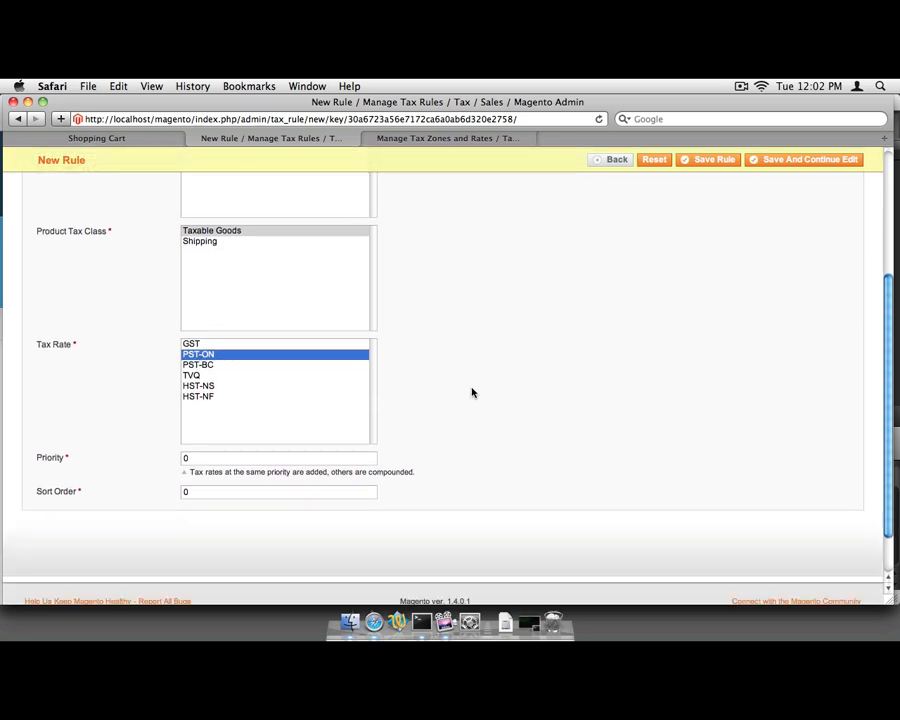
left_click(201, 459)
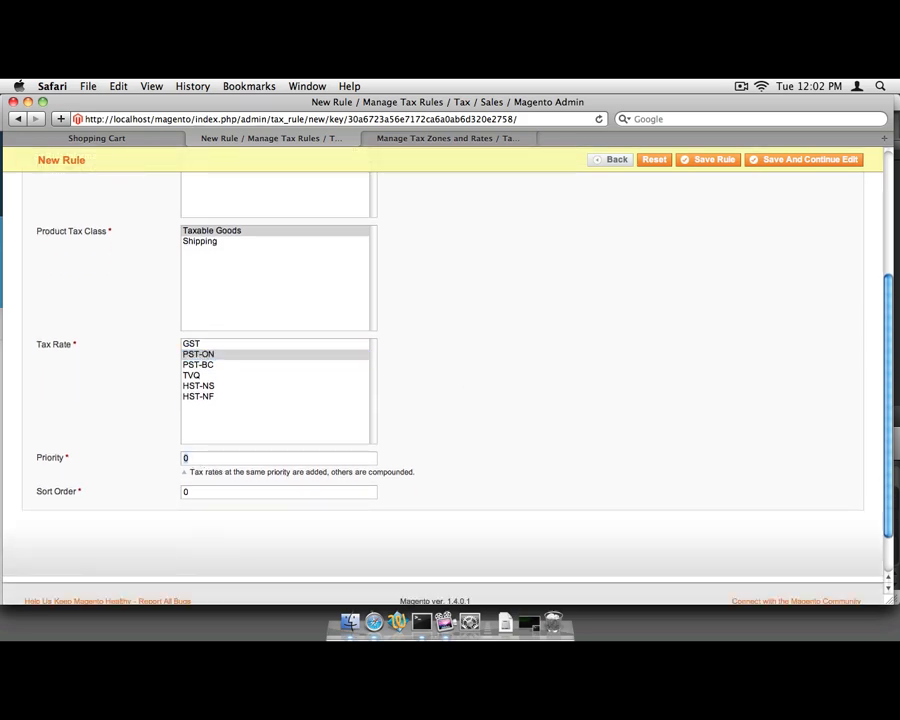
type("1")
double_click(188, 492)
left_click(704, 161)
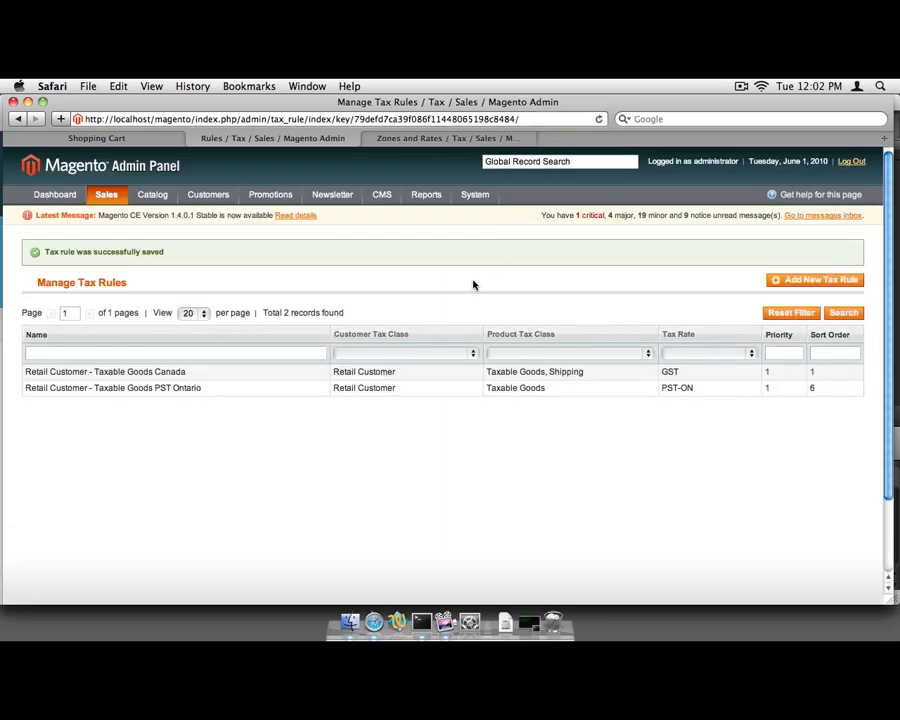
- Start a new tax rule named "Retail Customer - Taxable Goods HST NF"
left_click(796, 282)
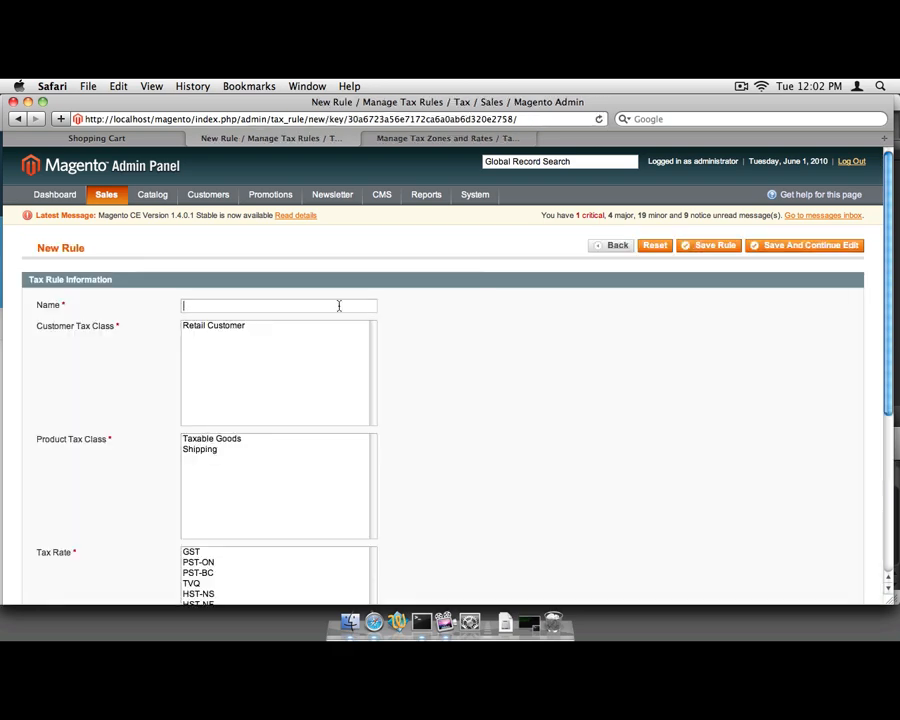
type("Re")
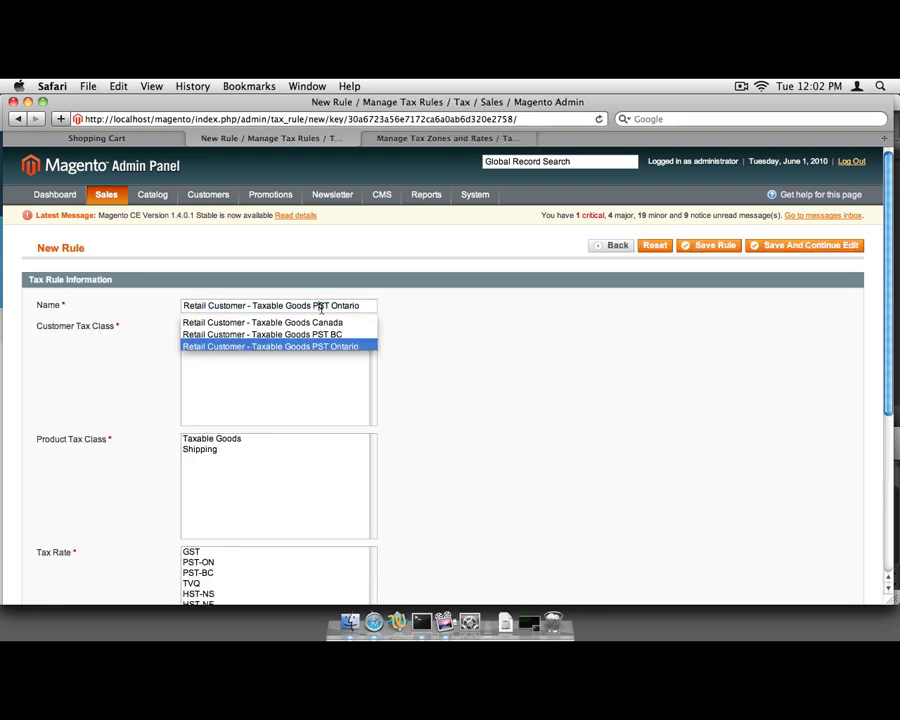
left_click_drag(313, 305, 367, 304)
type("HST")
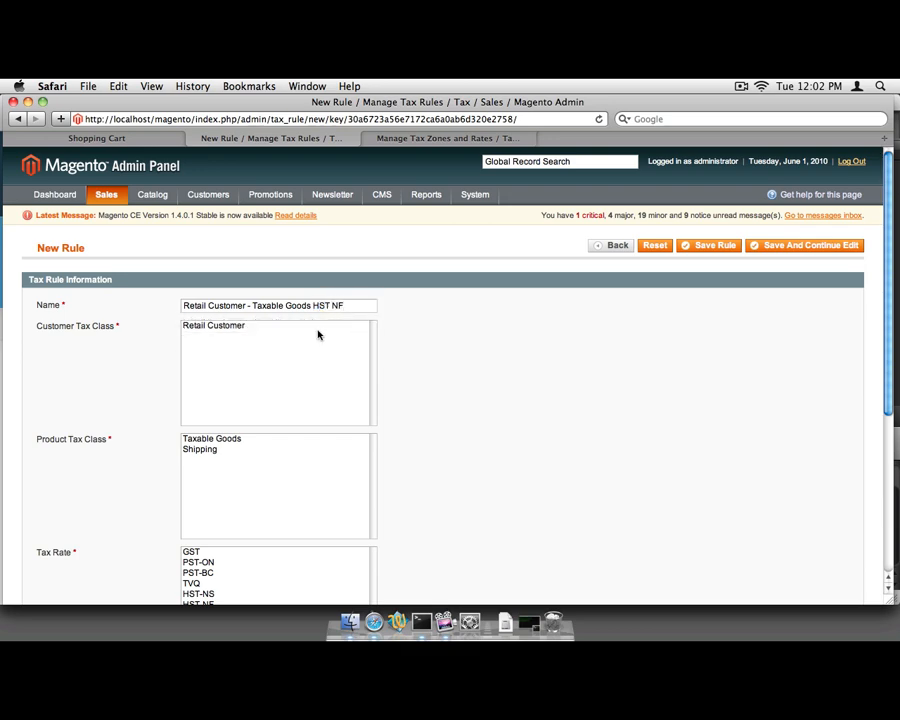
- Assign the HST NF rule the Retail Customer class, the Taxable Goods and Shipping product classes, and the HST-NF rate
left_click(257, 327)
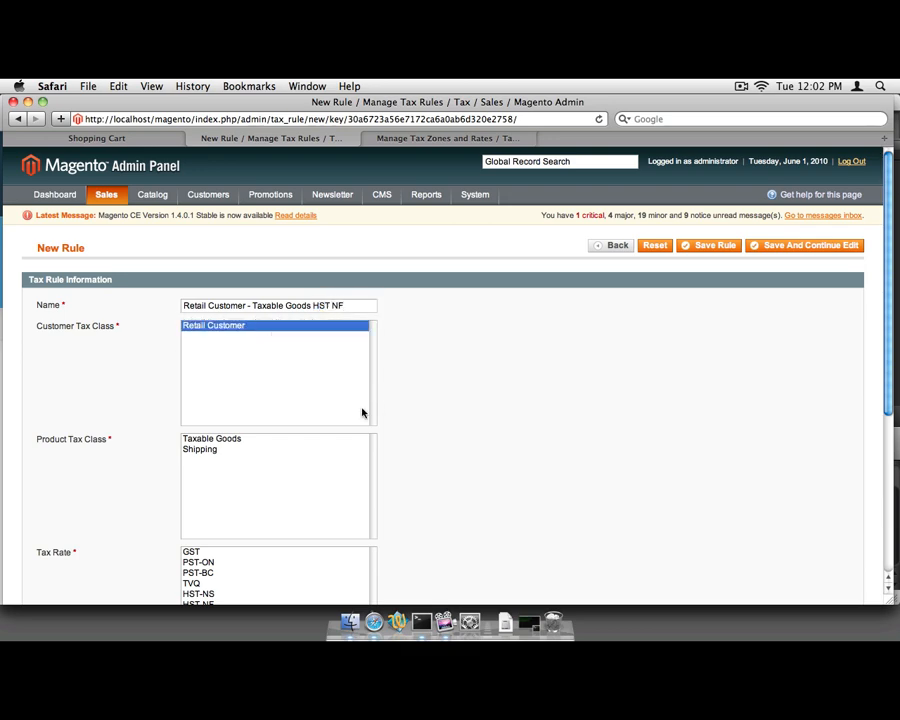
left_click(231, 443)
scroll(424, 390, "down", 3)
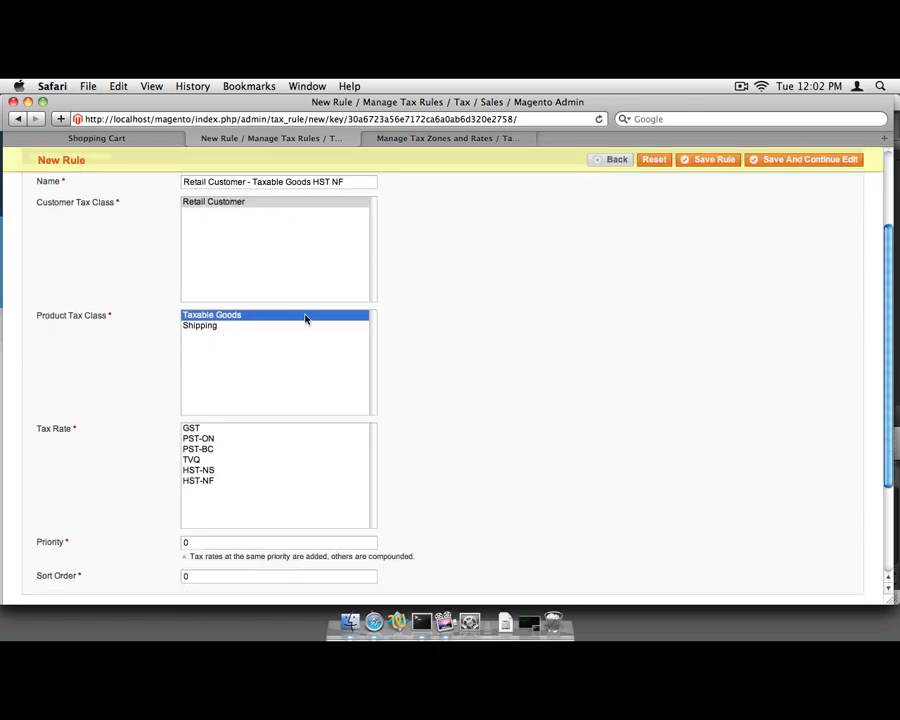
left_click(205, 326, "super")
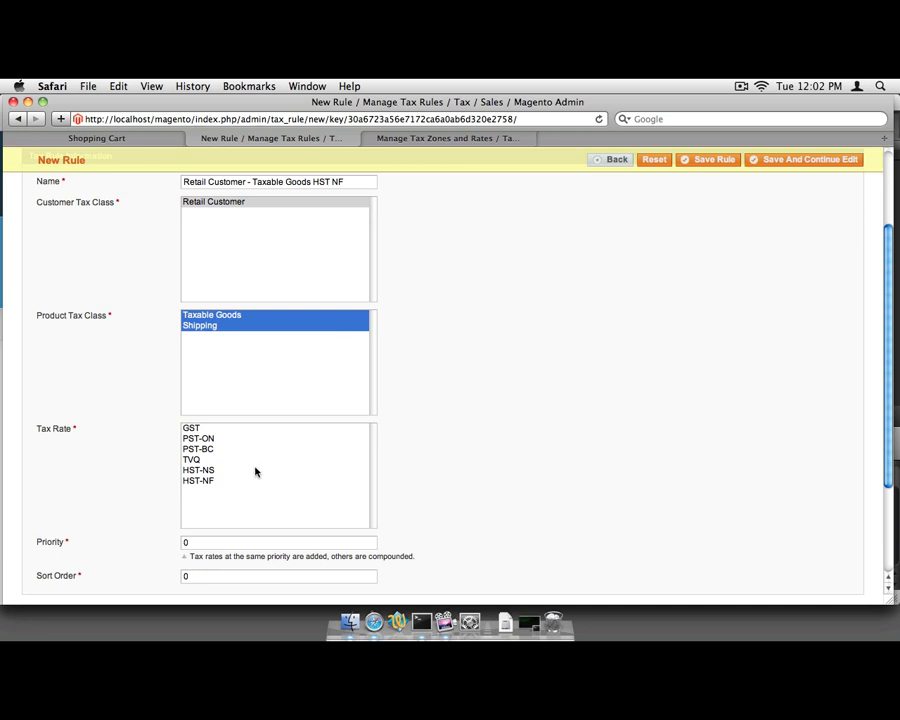
left_click(211, 482)
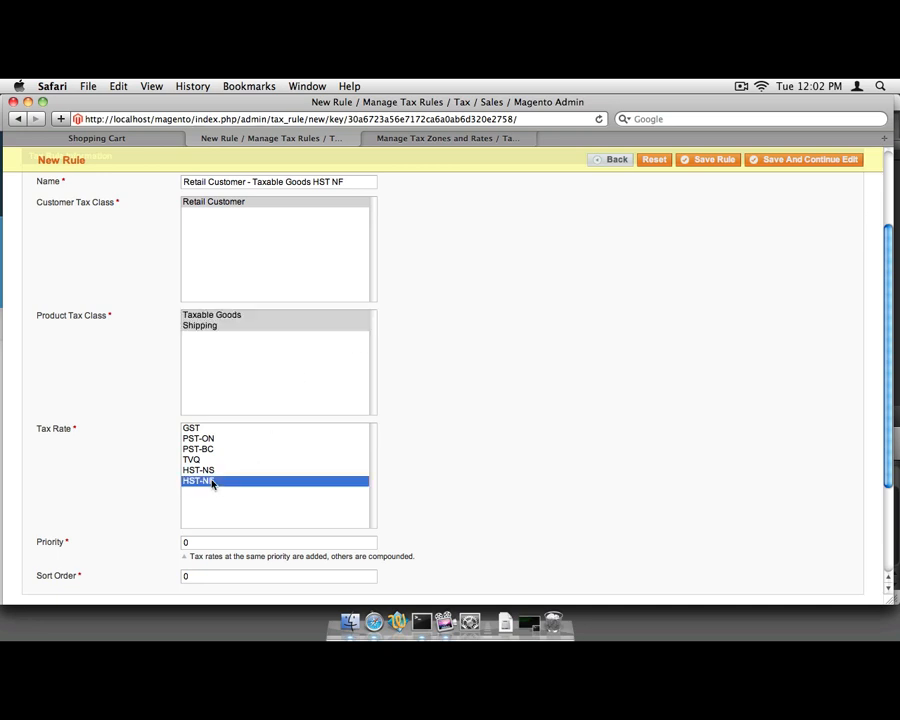
- Set the HST NF rule's priority to 1 and sort order to 10, and save the rule
left_click(207, 543)
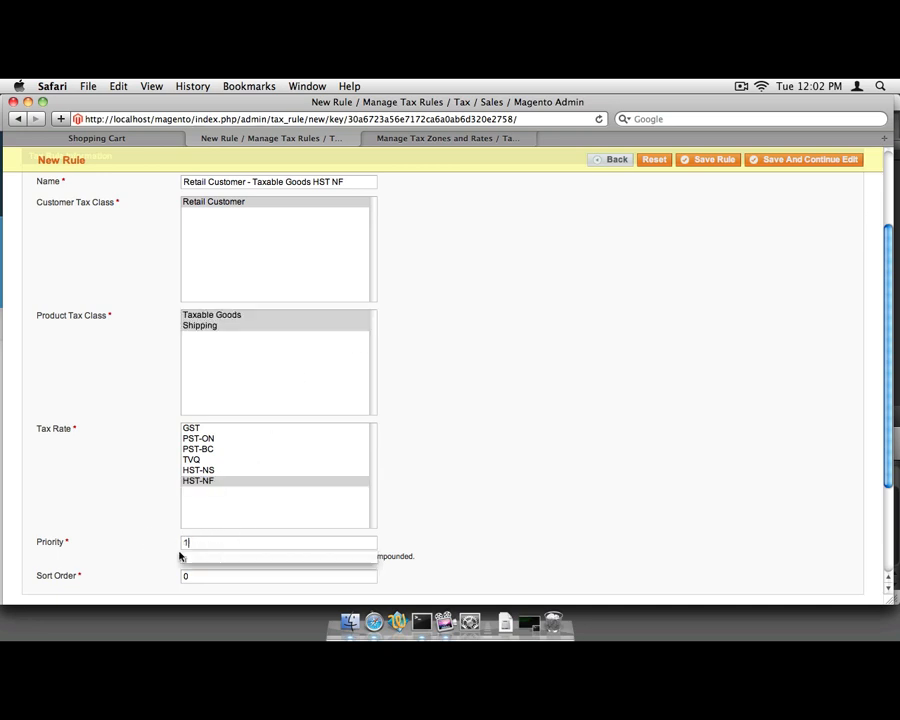
key("BackSpace")
type("1")
key("Tab")
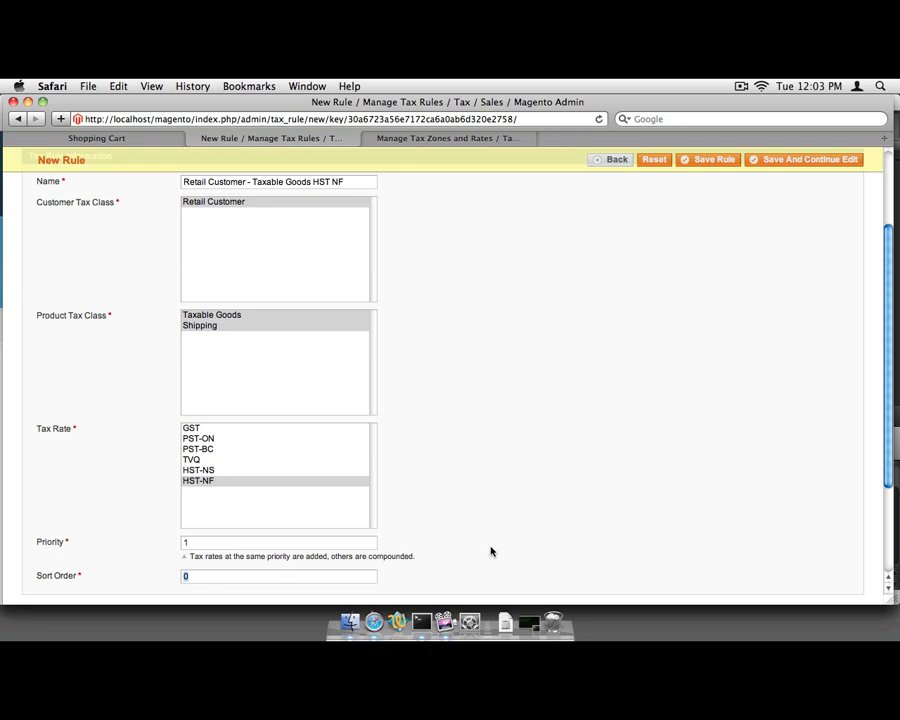
type("10")
scroll(623, 246, "up", 1)
scroll(623, 246, "up", 3)
left_click(713, 228)
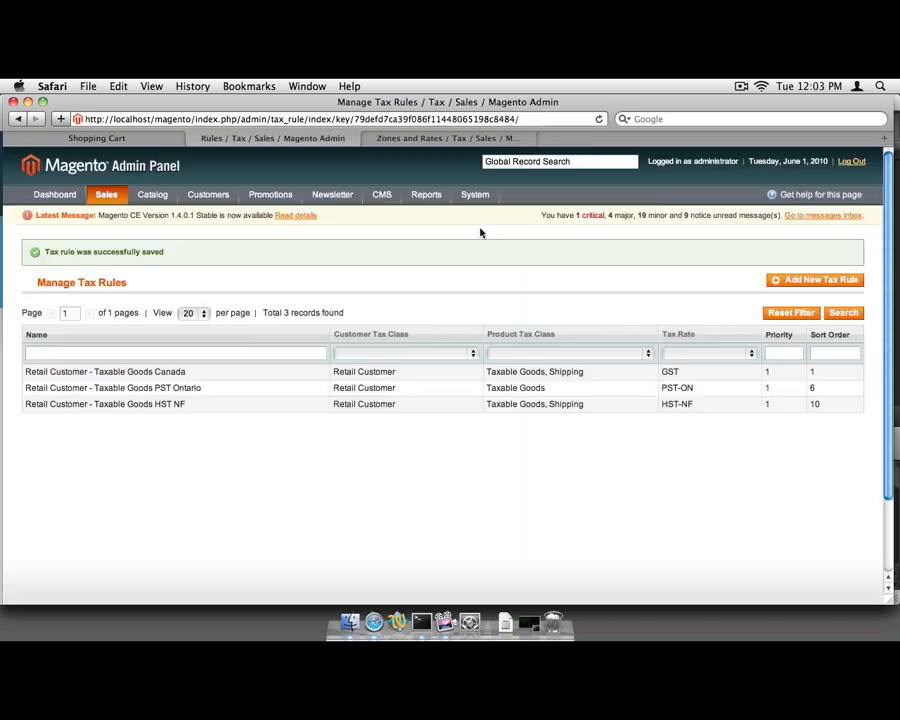
- Start another tax rule named "Retail Customer - Taxable Goods HST NS"
left_click(815, 280)
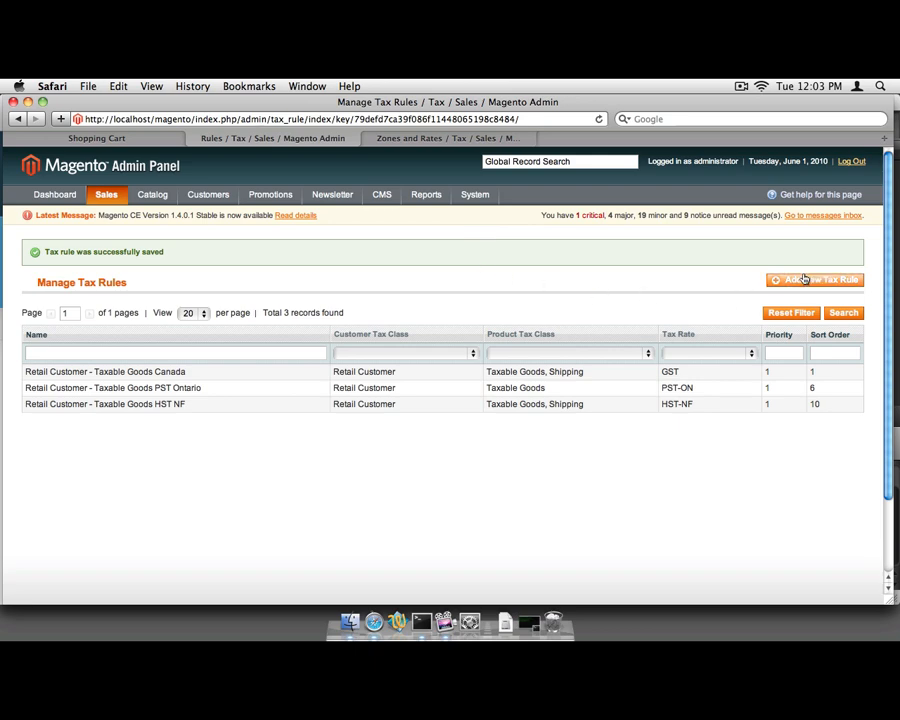
left_click(339, 311)
type("R")
key("Down")
key("Down")
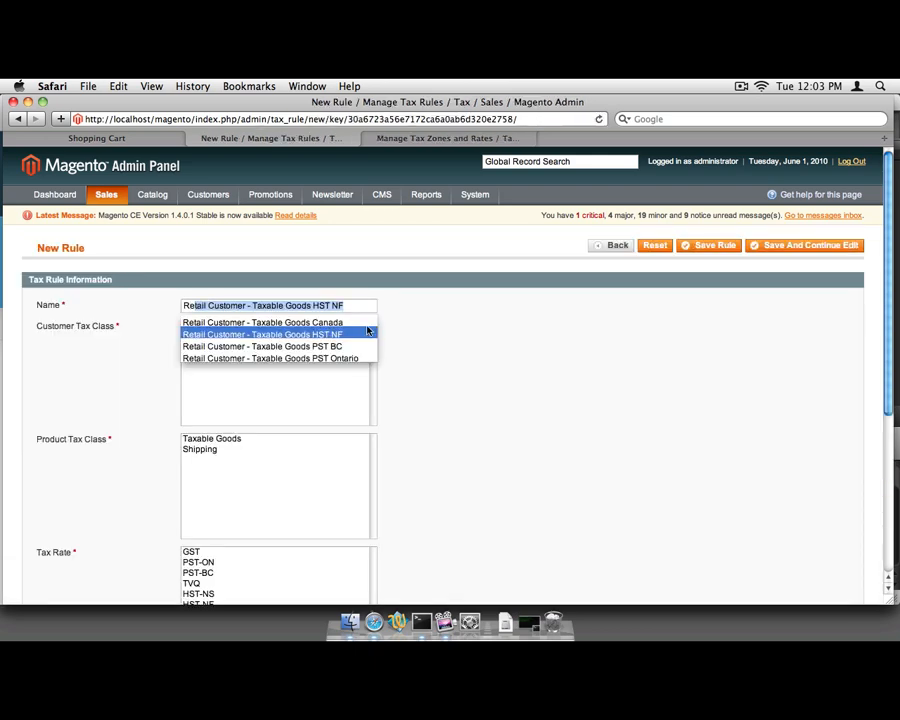
scroll(504, 336, "down", 1)
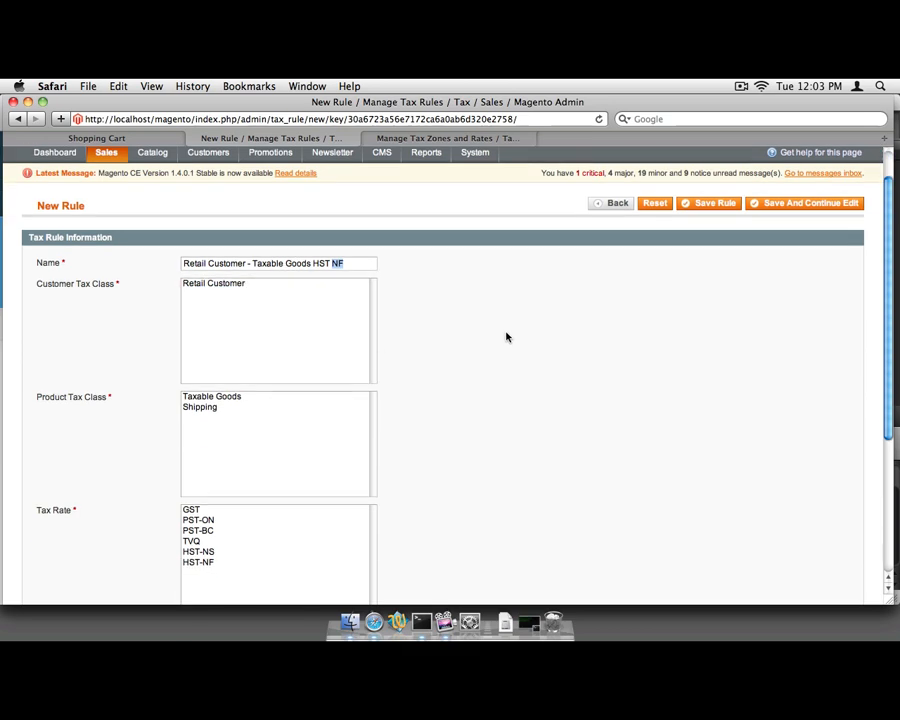
type("NS")
- Assign the HST NS rule the Retail Customer class, the Taxable Goods and Shipping product classes, and the HST-NS rate
left_click(241, 285)
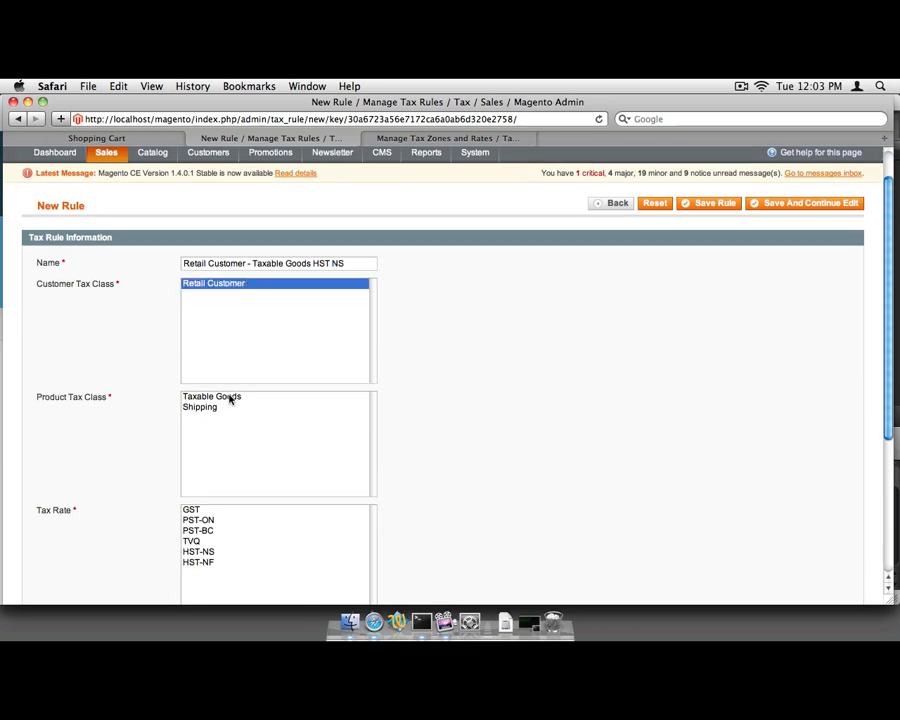
left_click_drag(230, 399, 231, 411)
left_click(217, 552)
- Set the HST NS rule's priority to 1 and sort order to 20, and save the rule
scroll(408, 462, "down", 1)
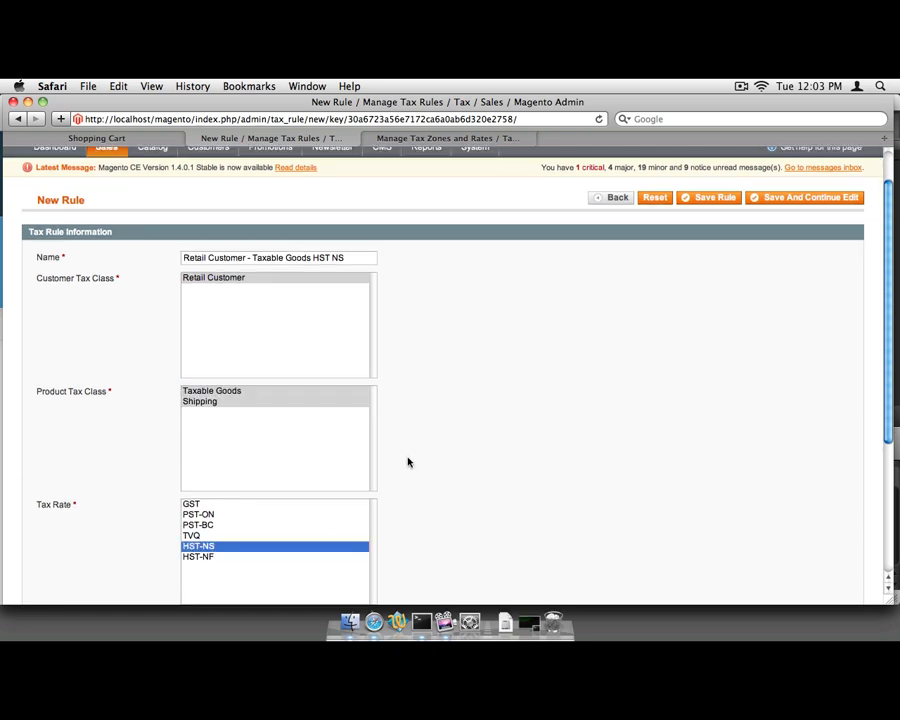
scroll(409, 462, "down", 5)
double_click(219, 408)
type("1")
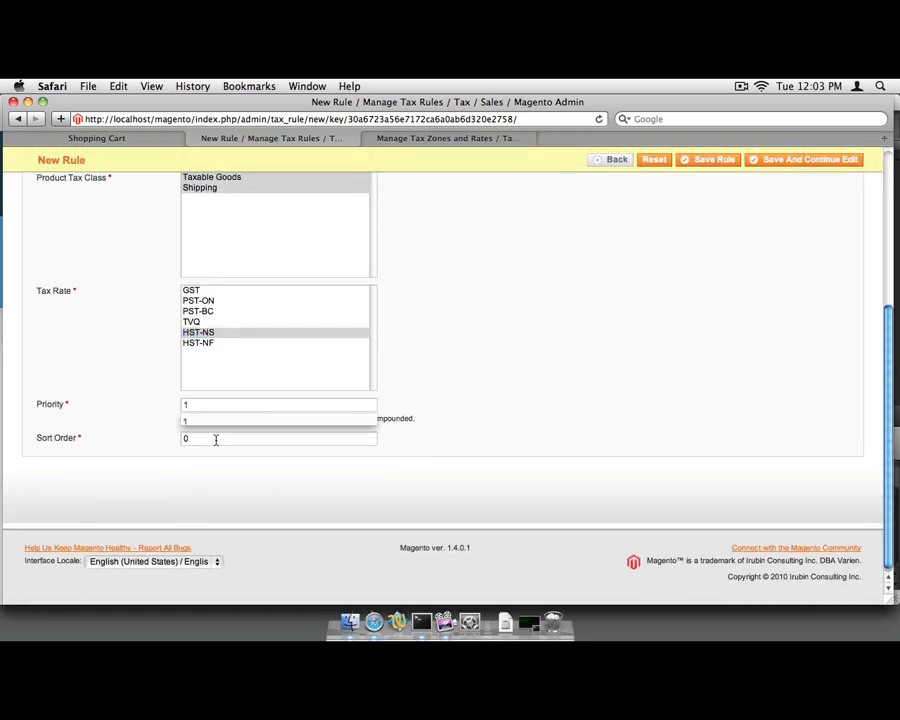
key("Tab")
type("20")
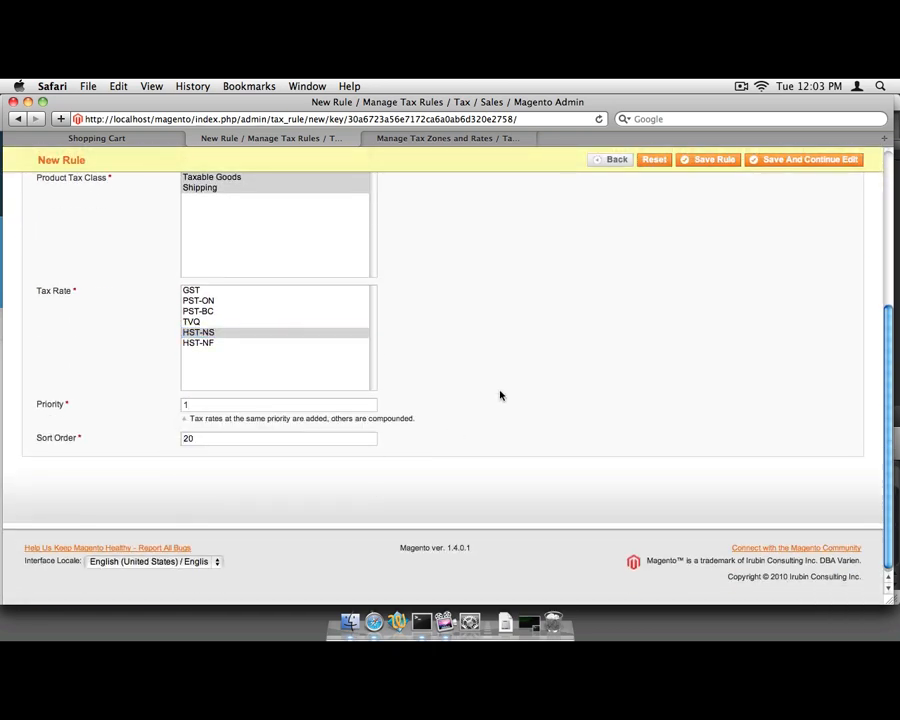
left_click(710, 161)
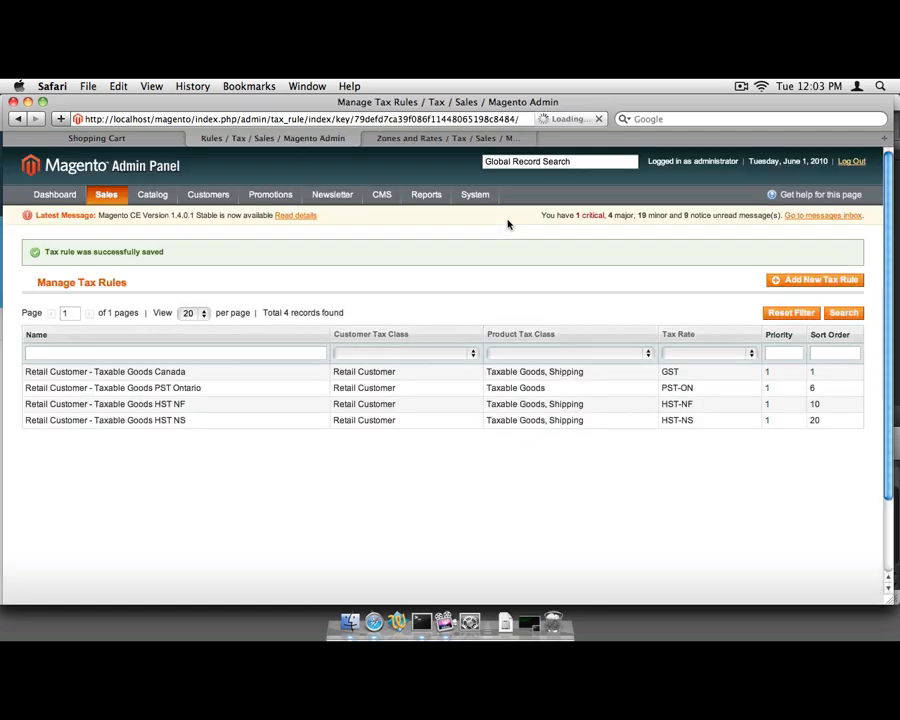
- Request a new shipping and tax quote for the Ontario destination in the storefront shopping cart and check the tax
scroll(493, 271, "down", 1)
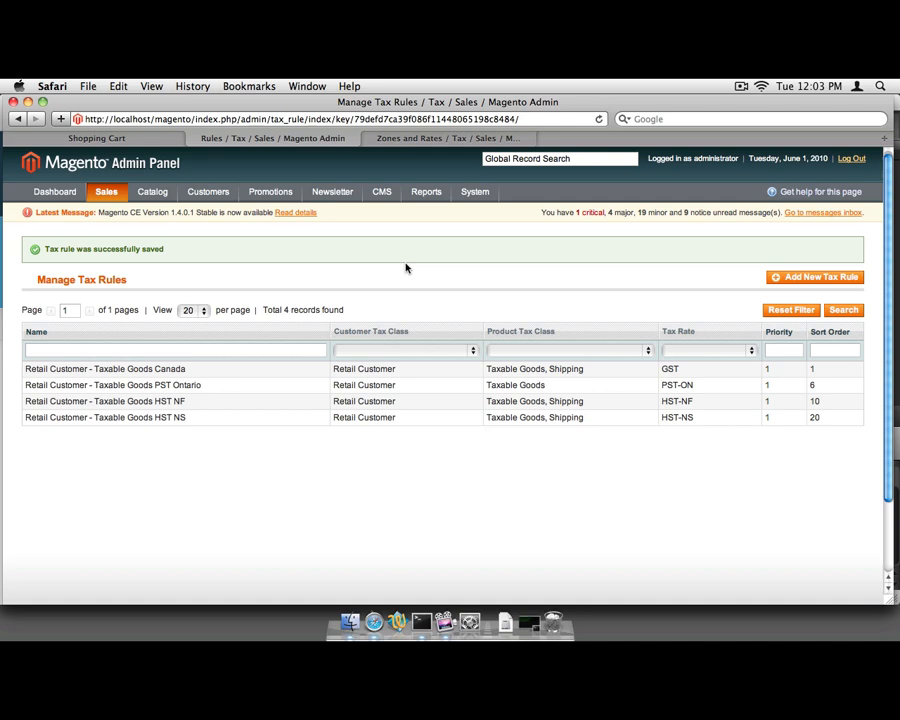
left_click(132, 139)
scroll(576, 185, "up", 5)
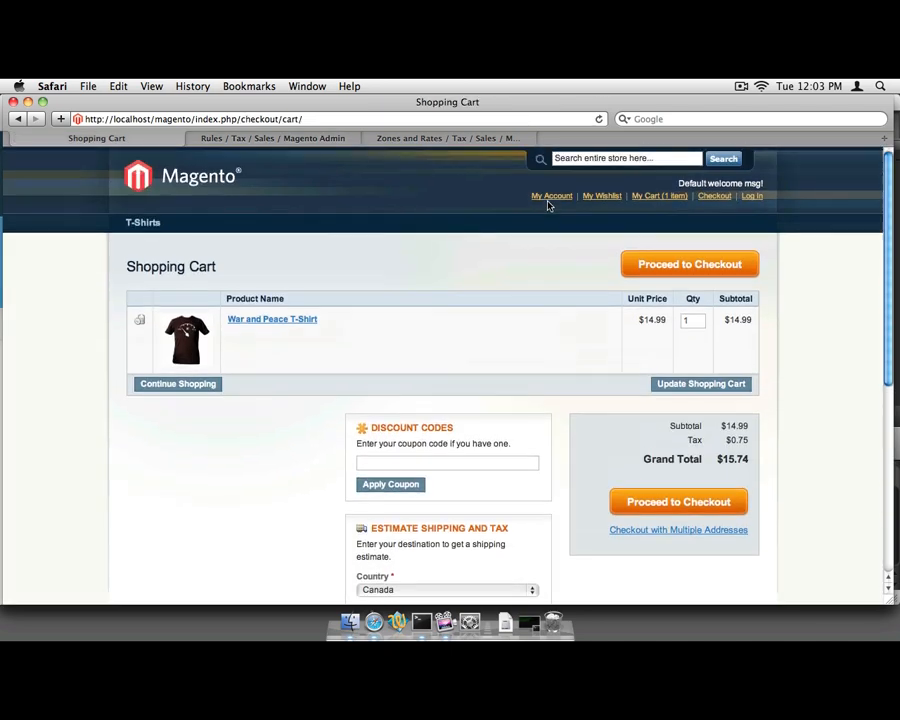
scroll(547, 336, "down", 5)
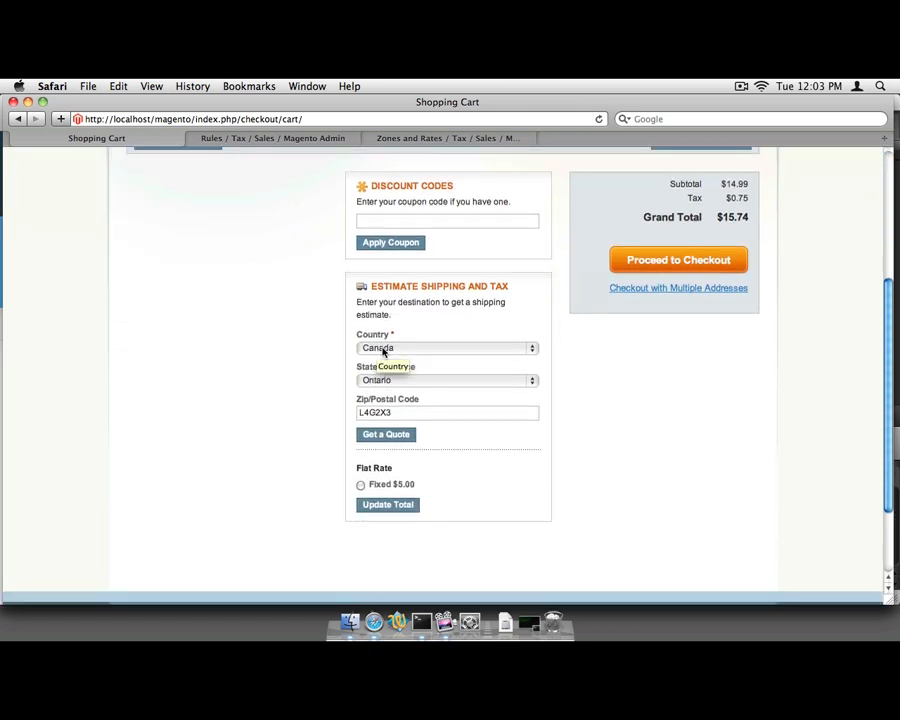
left_click_drag(397, 418, 323, 417)
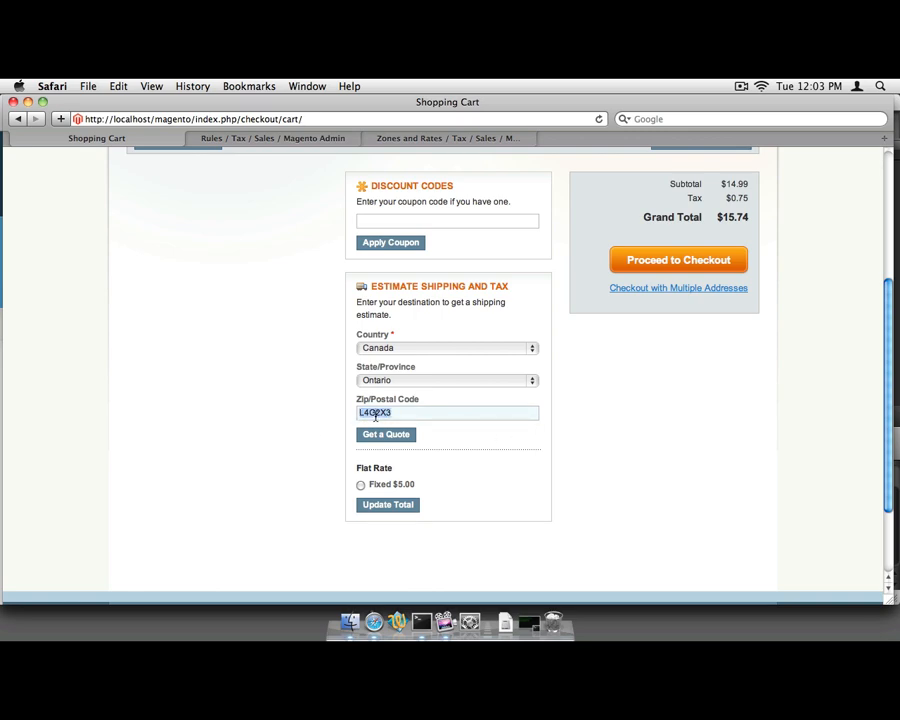
left_click(398, 434)
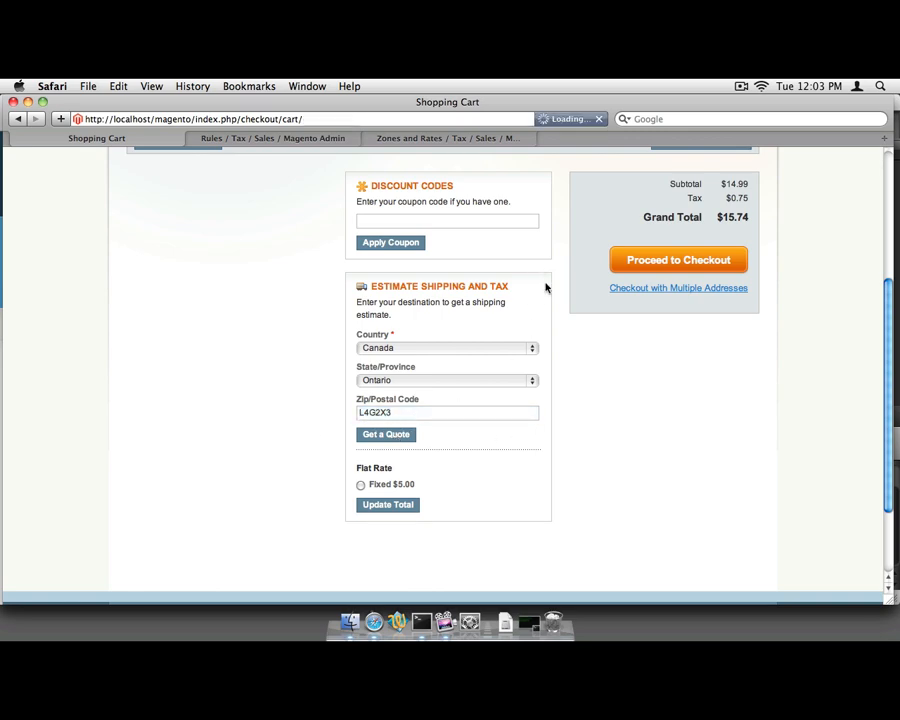
scroll(545, 288, "down", 3)
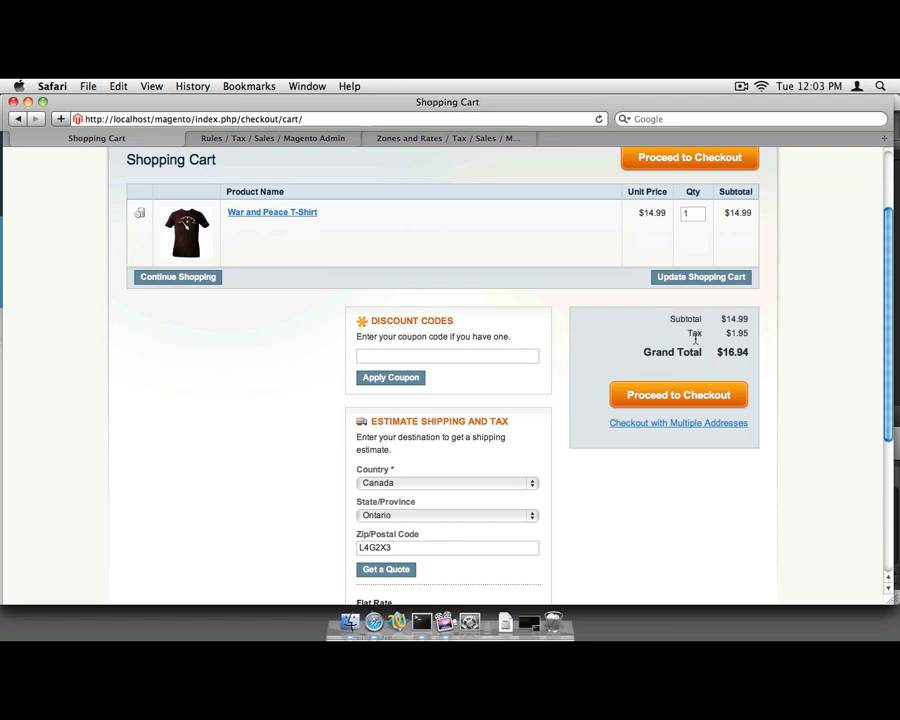
- Change the cart's estimate destination to British Columbia with a postal code for that province, and request a quote
scroll(580, 376, "down", 3)
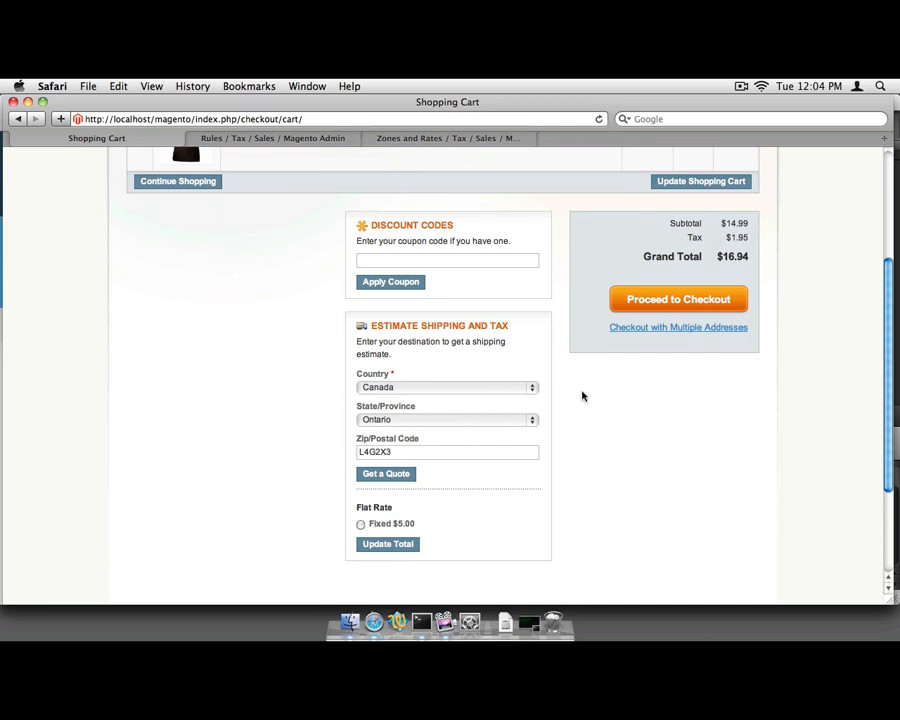
left_click(498, 420)
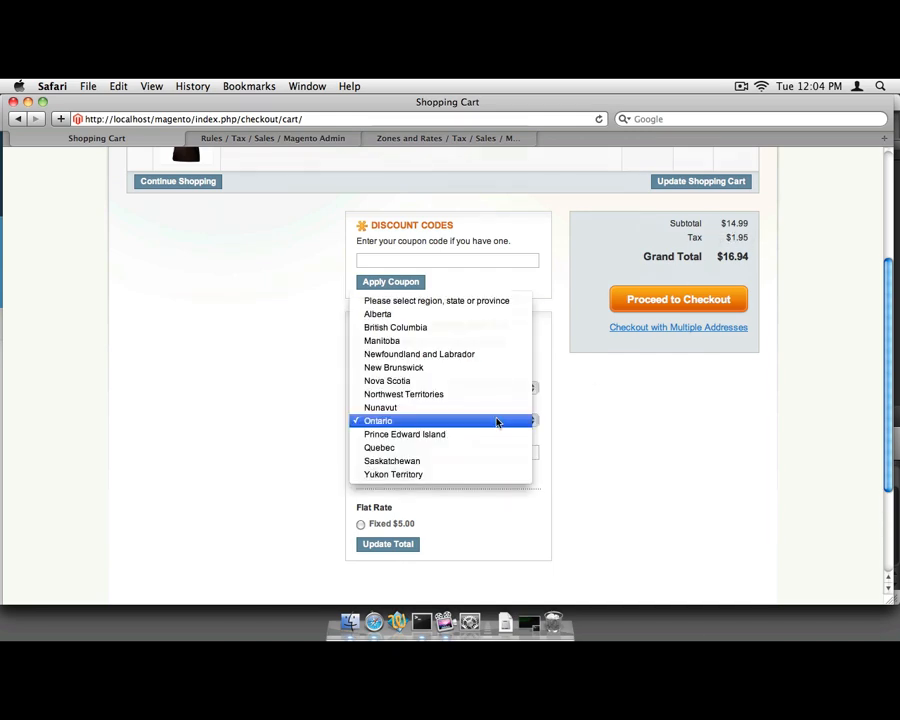
left_click(474, 330)
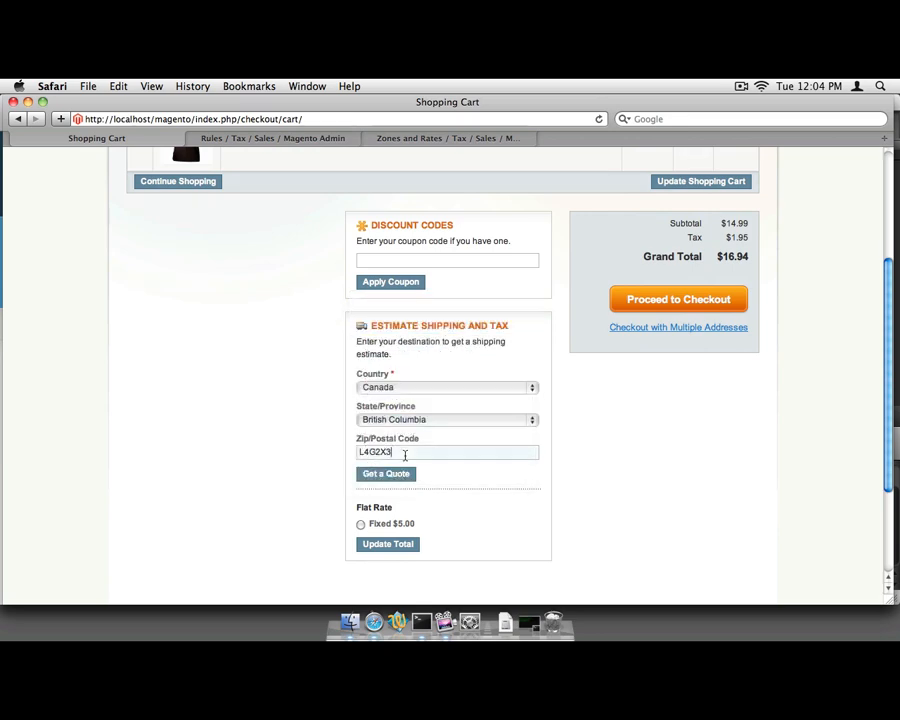
left_click_drag(404, 456, 330, 458)
type("V0A 1A0")
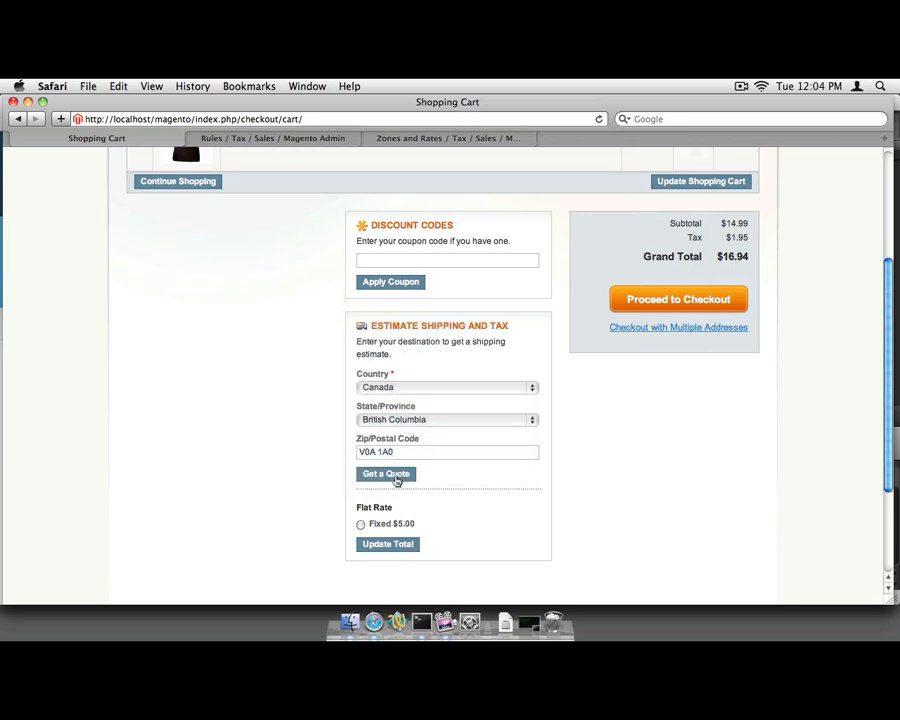
left_click(394, 476)
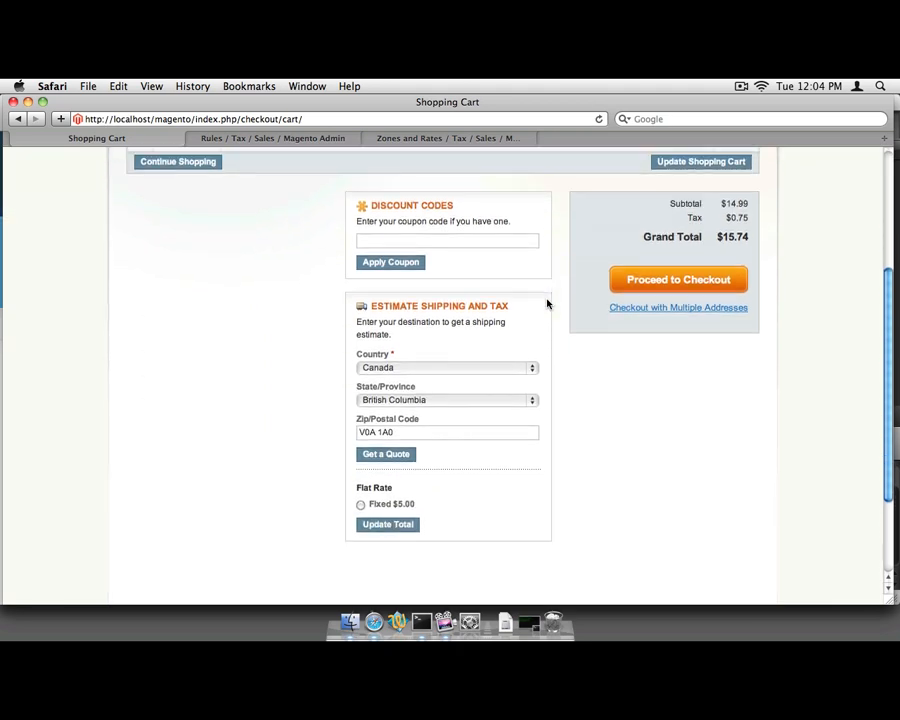
- Return to the admin tax rules and start a rule named "Retail Customer - Taxable Goods PST BC"
left_click(277, 140)
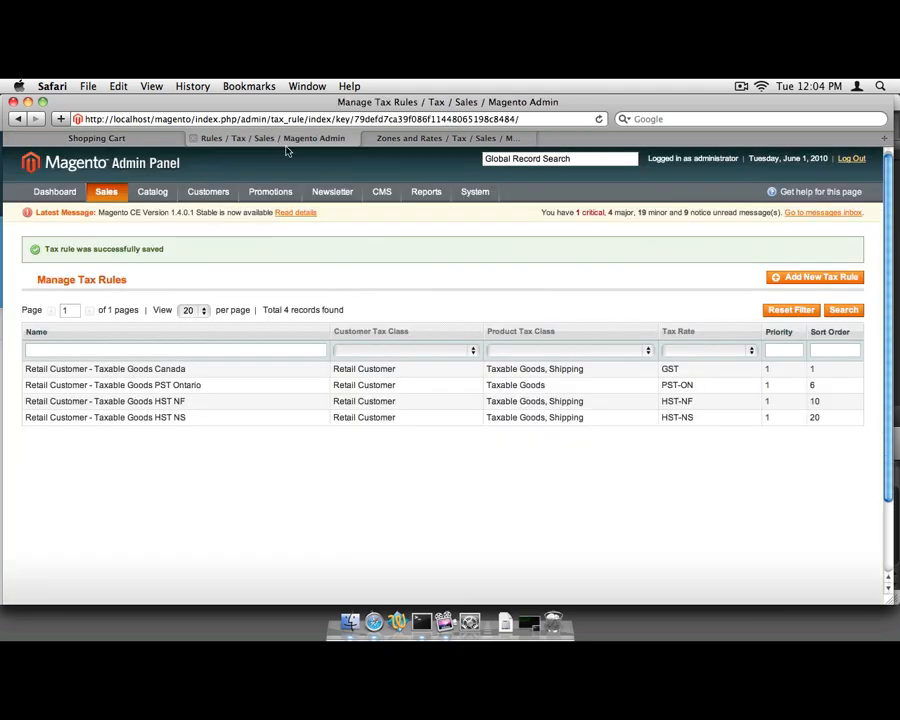
left_click(797, 277)
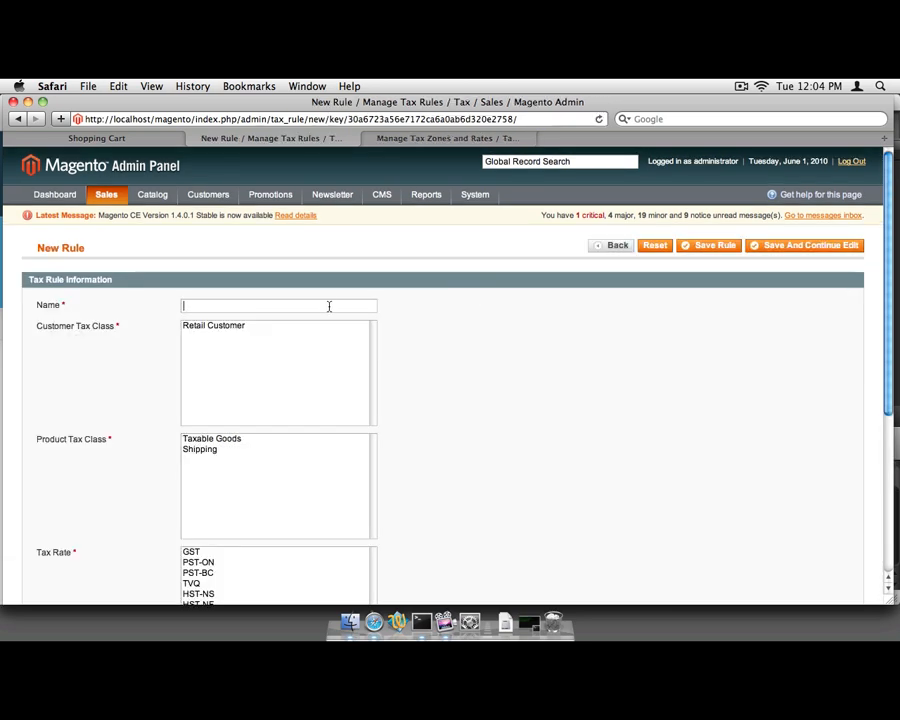
type("Re")
left_click_drag(313, 305, 364, 305)
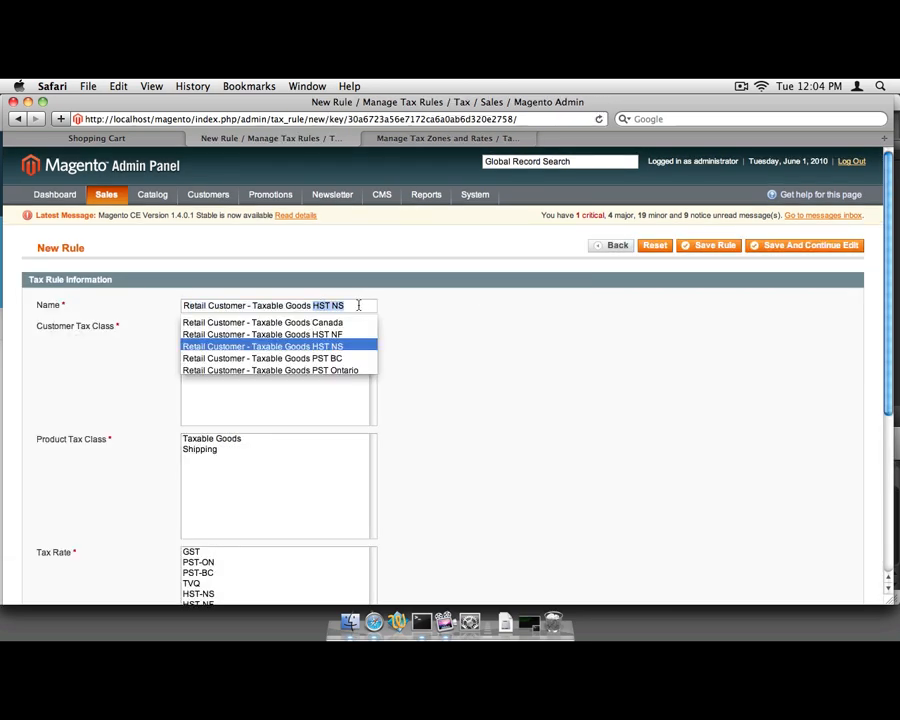
type("PST BC")
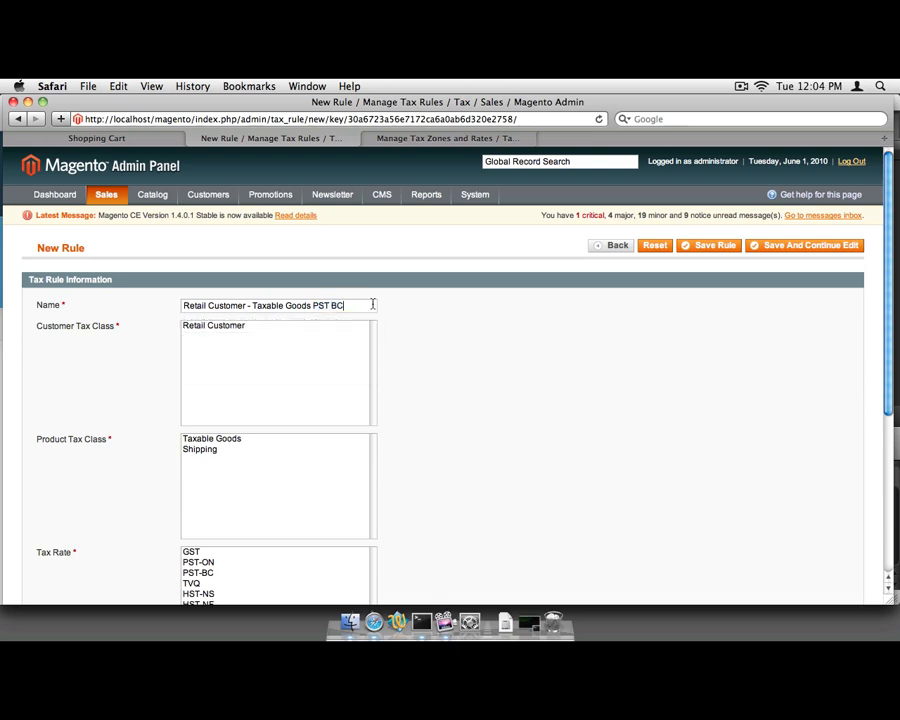
- Assign the Retail Customer class, the Taxable Goods product class and the PST-BC tax rate to the new rule
left_click(262, 326)
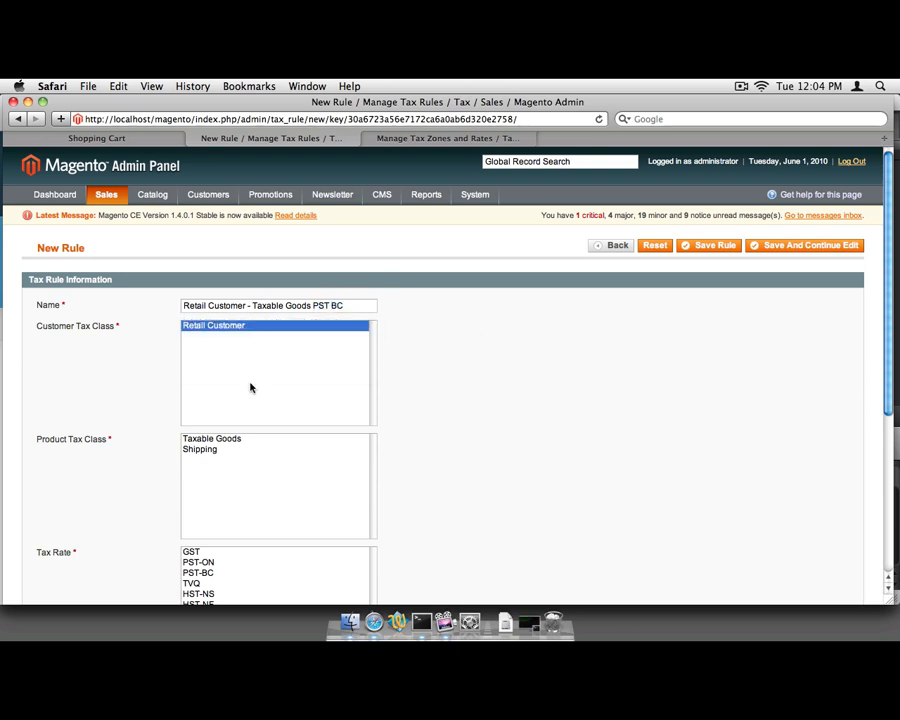
left_click(218, 439)
scroll(397, 432, "down", 3)
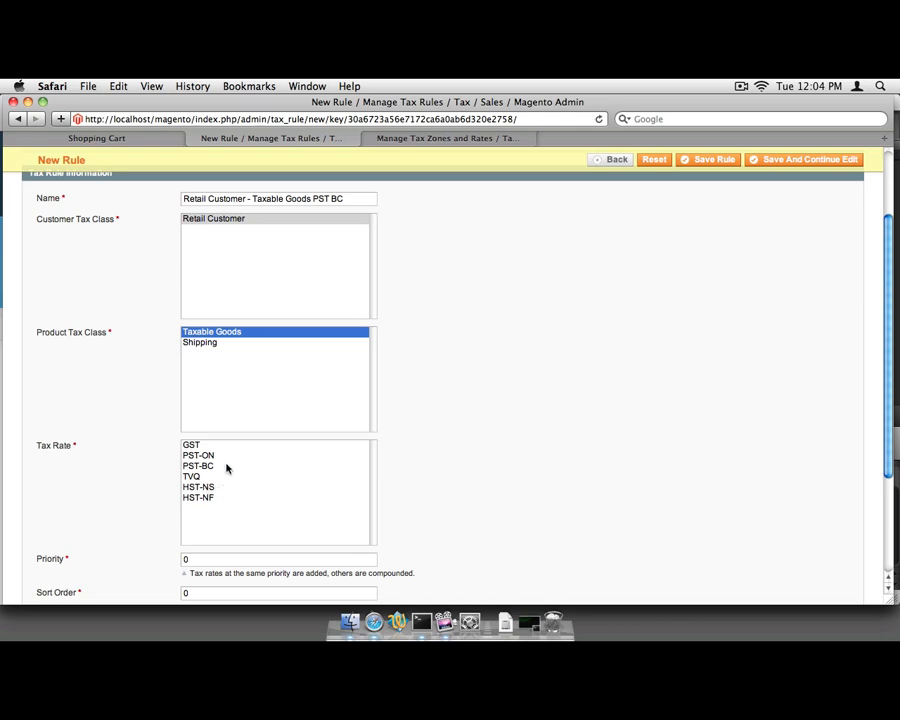
left_click(210, 466)
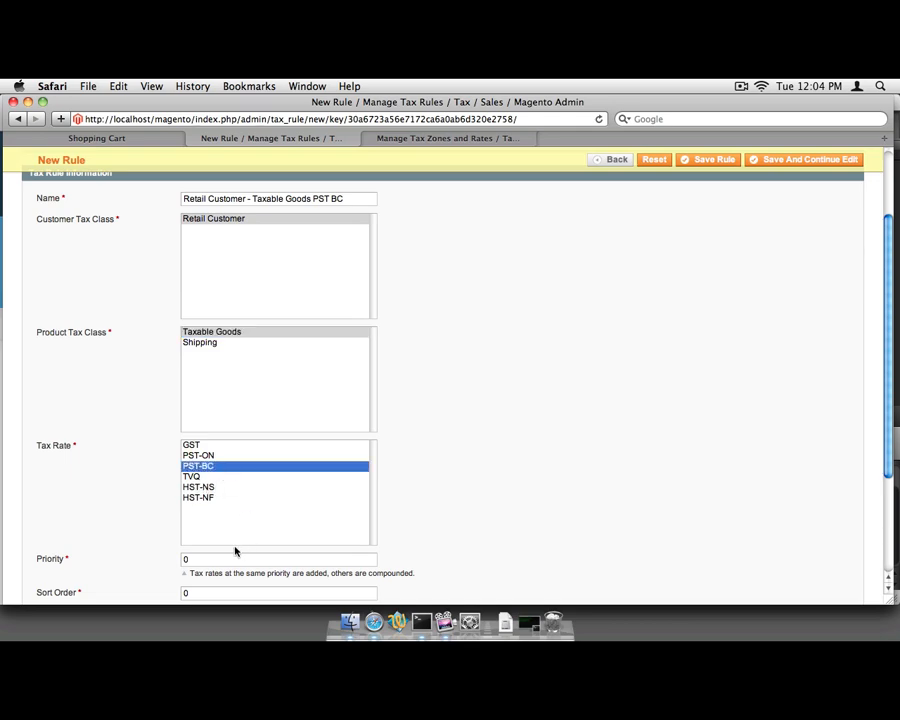
- Set the PST BC rule's priority to 1 and sort order to 11, and save the rule
scroll(235, 551, "down", 1)
left_click(205, 525)
key("BackSpace")
type("1")
left_click(201, 560)
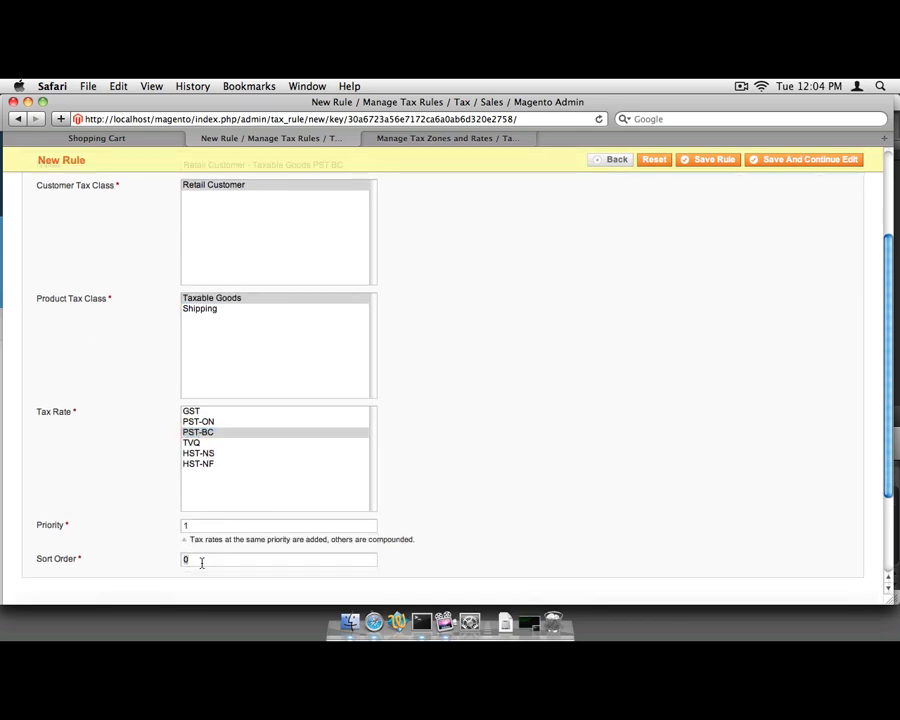
key("BackSpace")
type("11")
left_click(705, 162)
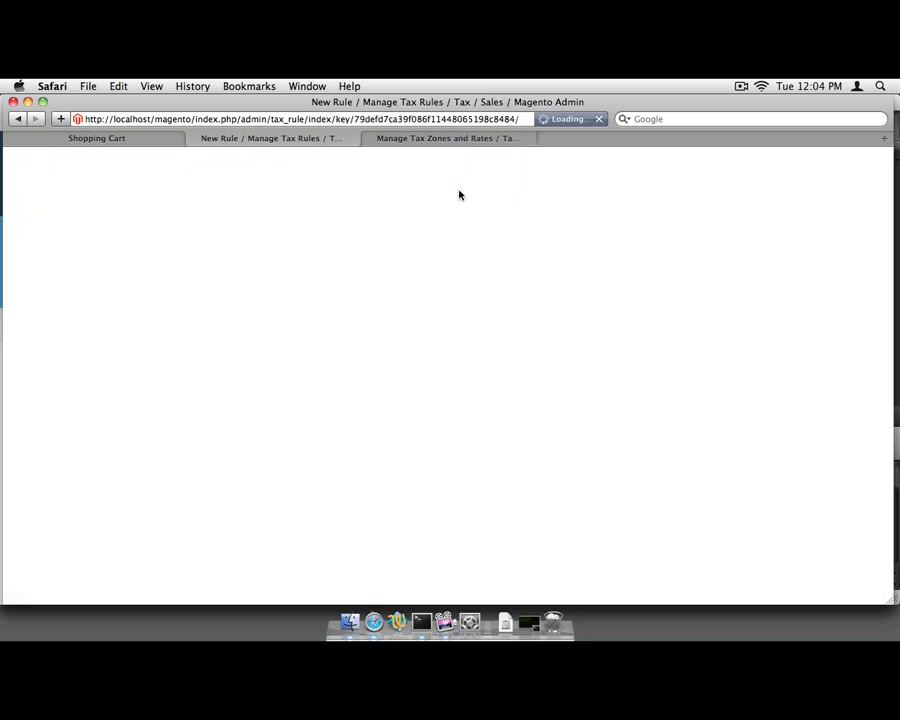
- Request a new shipping and tax quote for the British Columbia destination in the storefront cart and check the tax
left_click(130, 139)
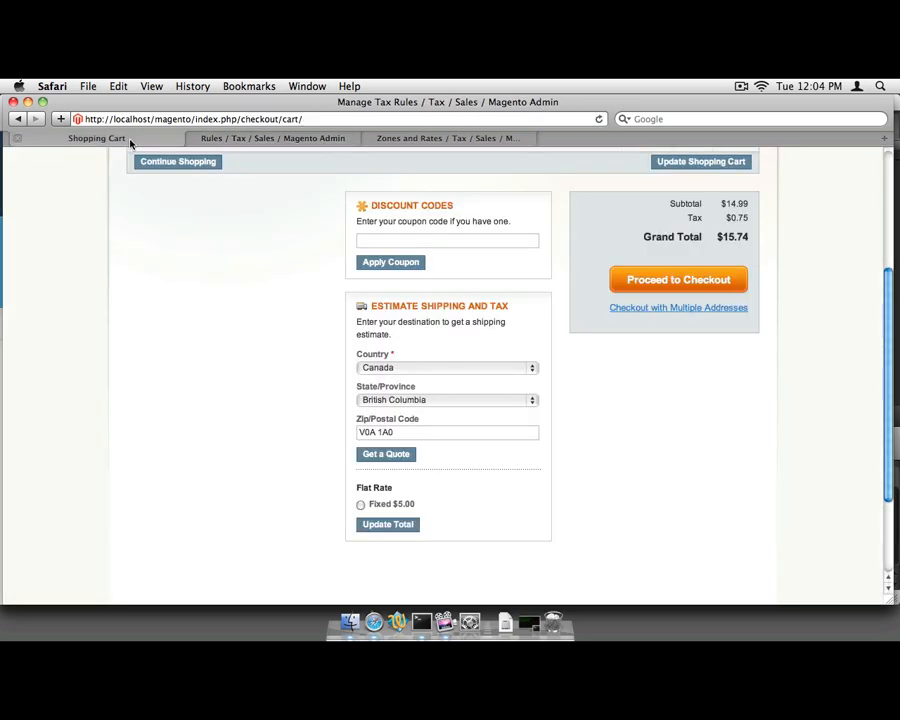
left_click(387, 455)
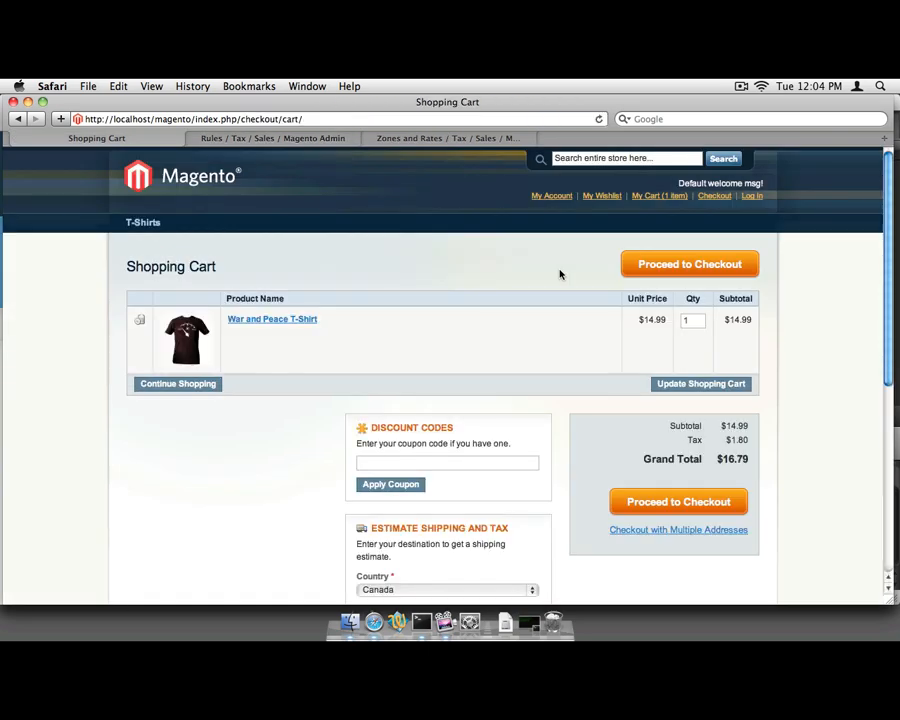
scroll(560, 274, "down", 2)
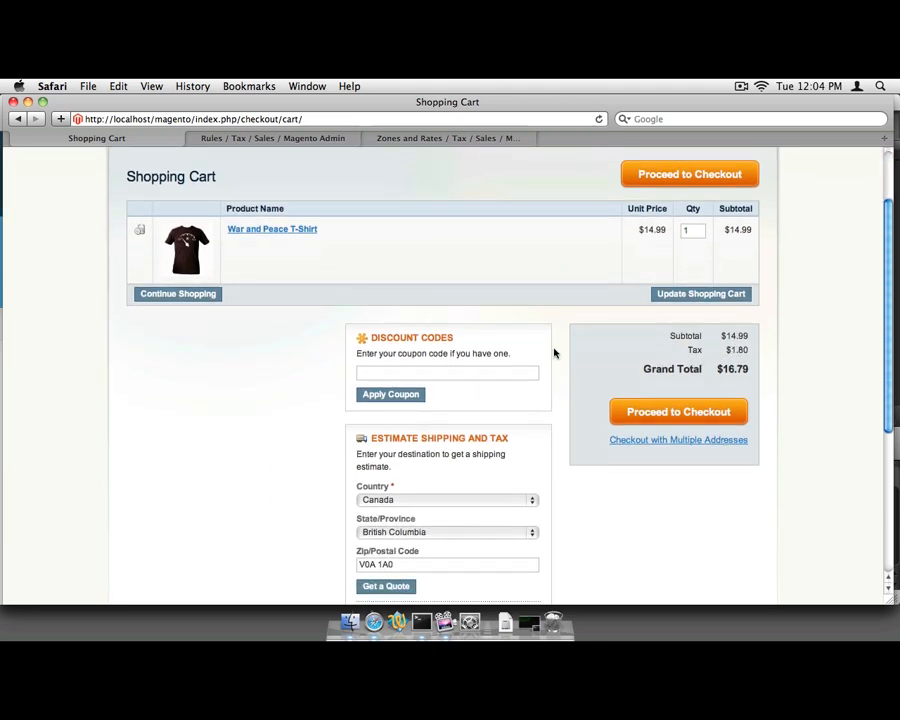
scroll(555, 352, "down", 2)
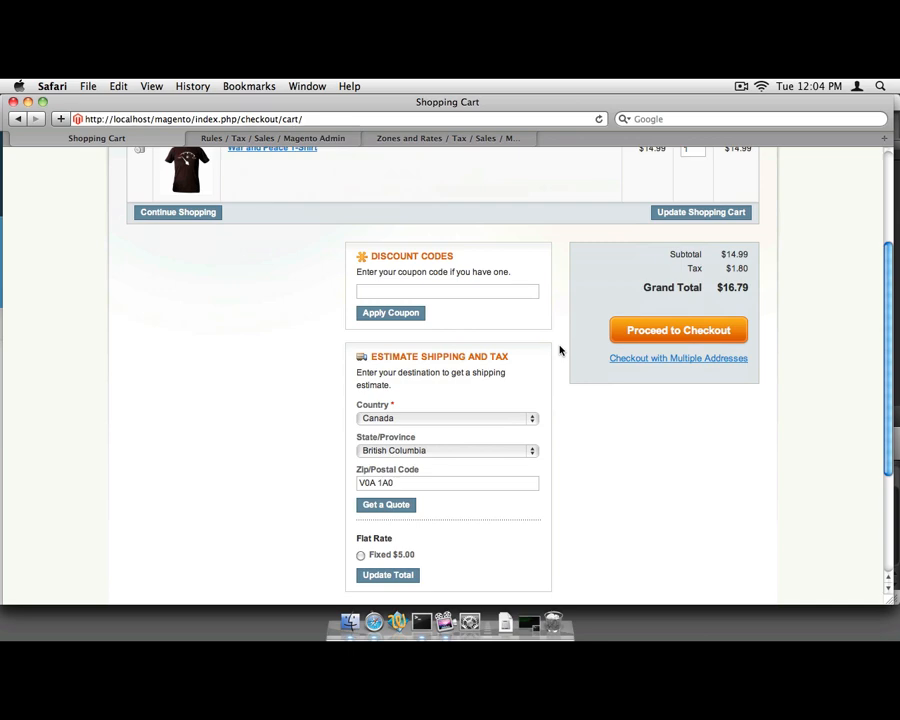
- Return to the admin tax rules and start a new rule named "Retail Customer - Taxable Goods Quebec"
key("ctrl+Tab")
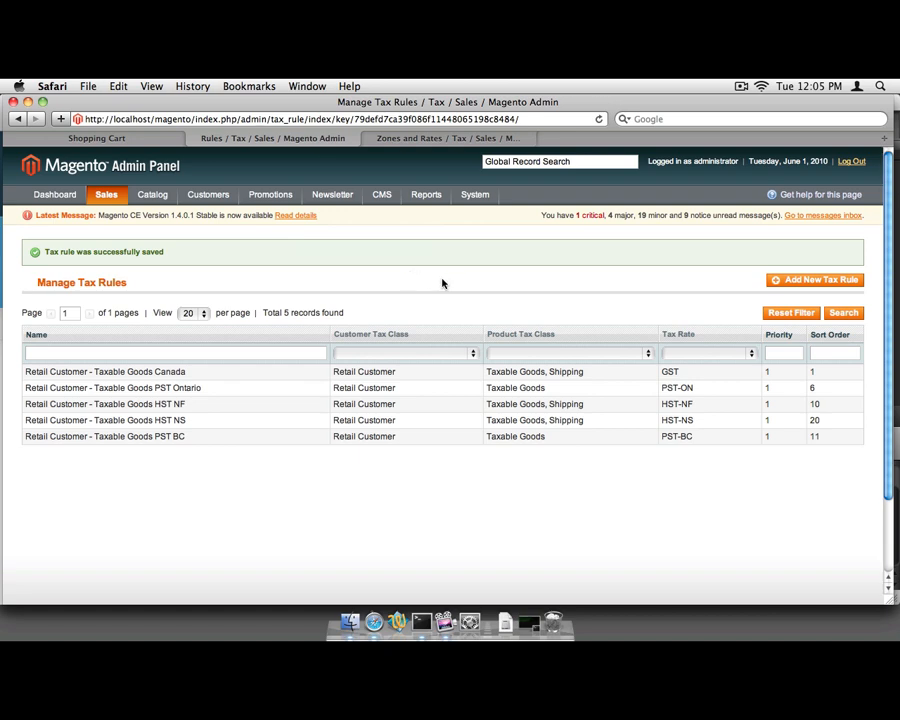
scroll(440, 283, "down", 2)
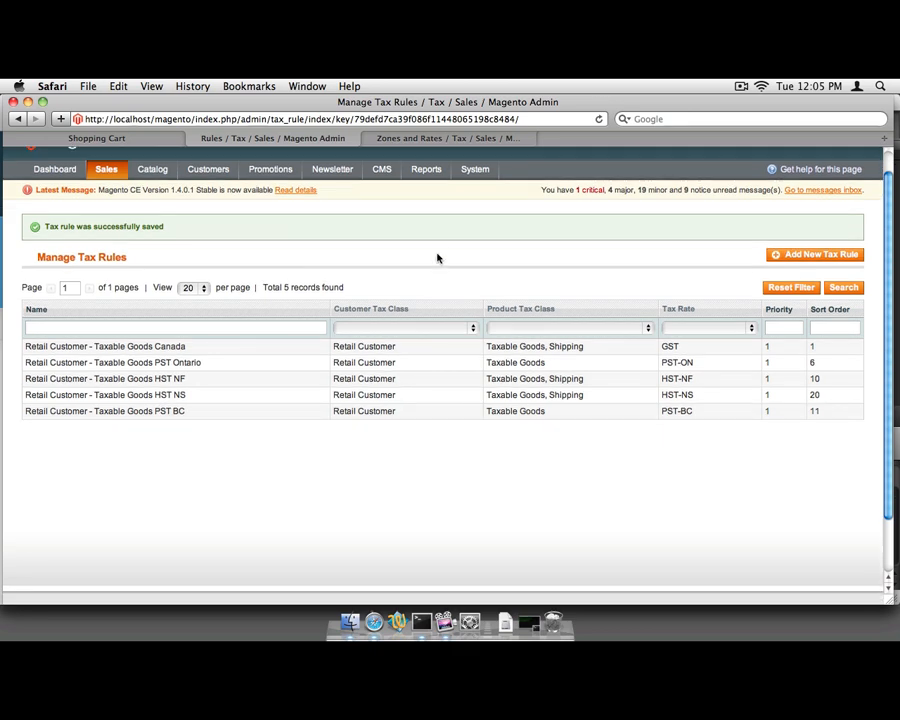
left_click(797, 256)
left_click(315, 305)
type("R")
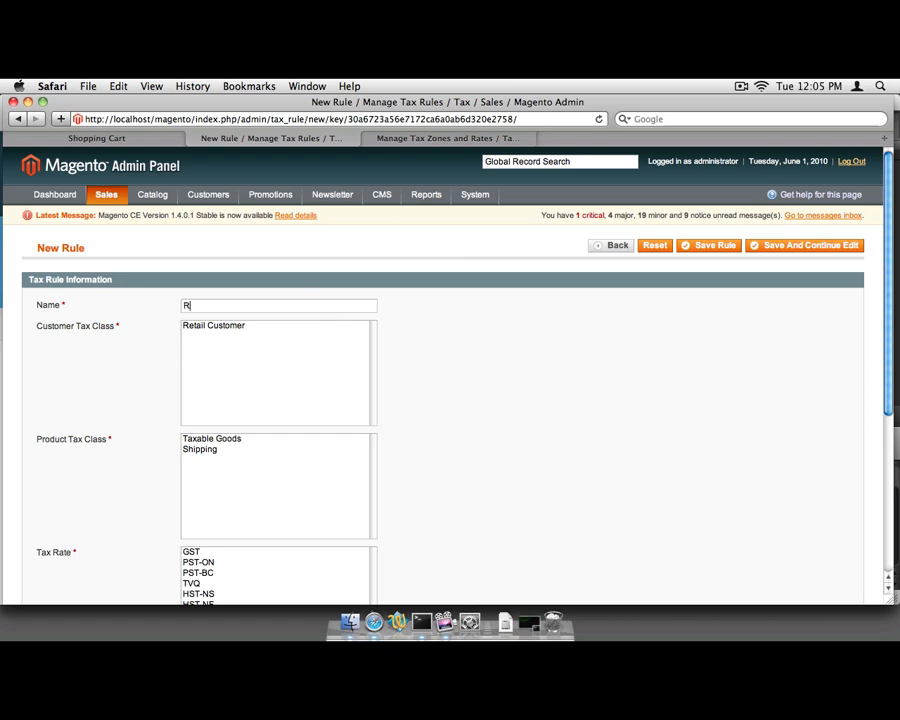
type("e")
left_click_drag(314, 306, 361, 306)
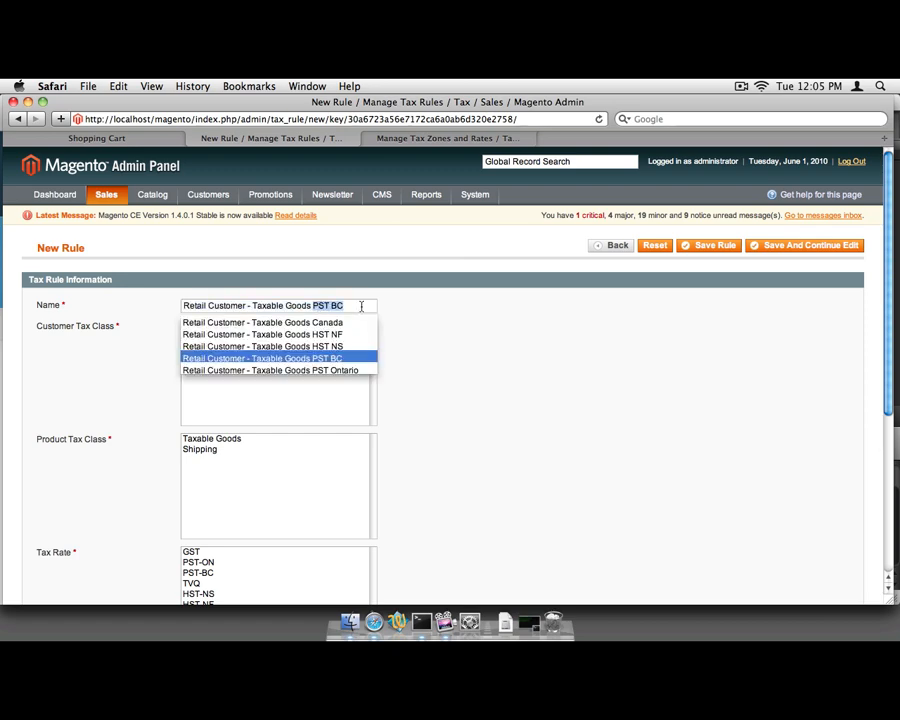
type("Quebec")
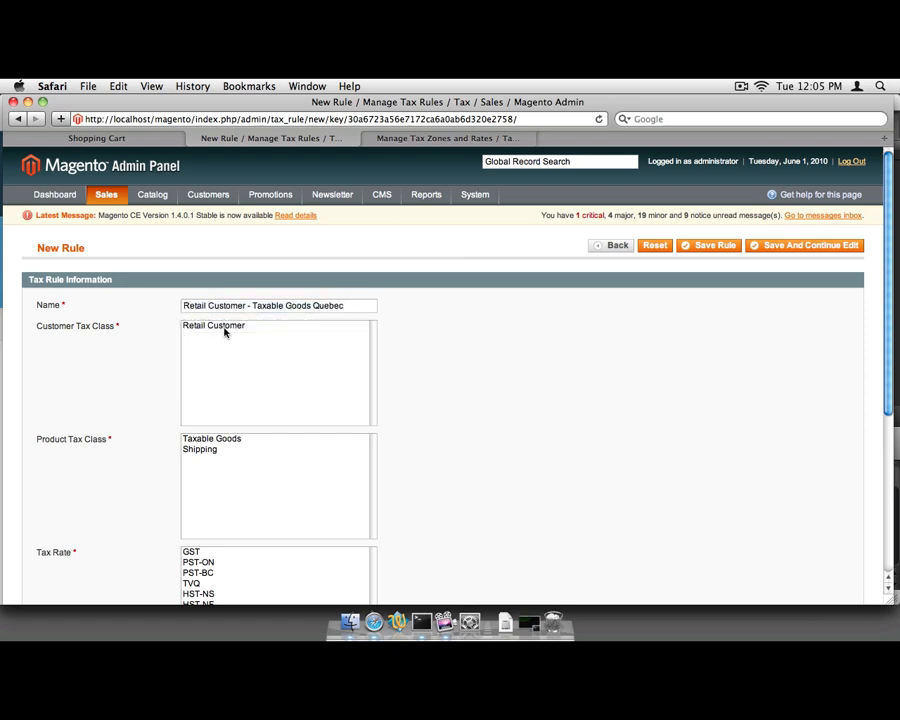
- Assign the Retail Customer class, the Taxable Goods product class and the TVQ tax rate to the Quebec rule
left_click(224, 330)
scroll(293, 372, "down", 3)
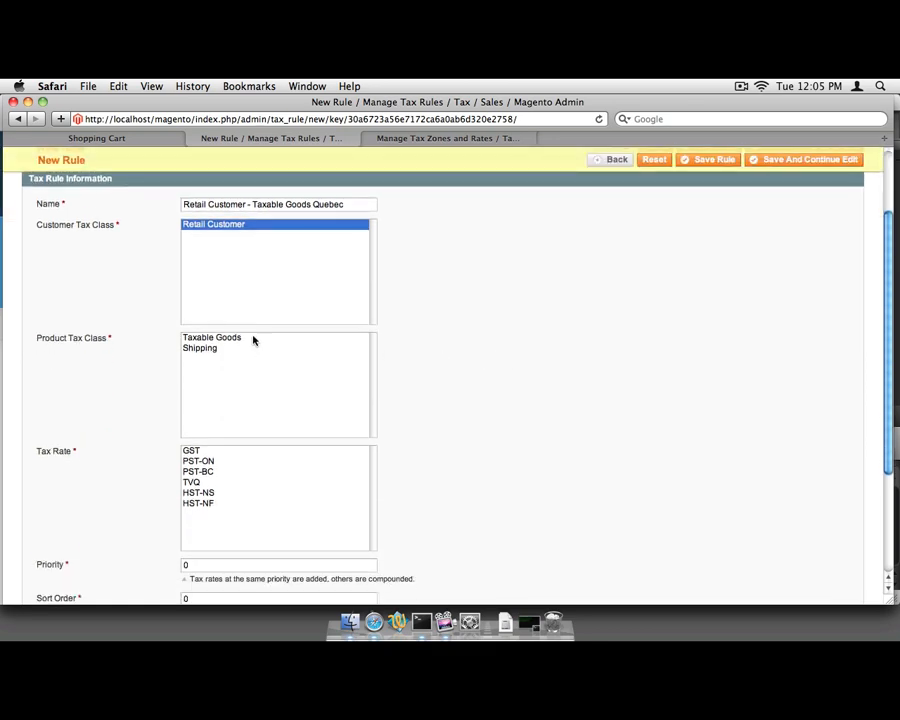
left_click(253, 341)
left_click(331, 486)
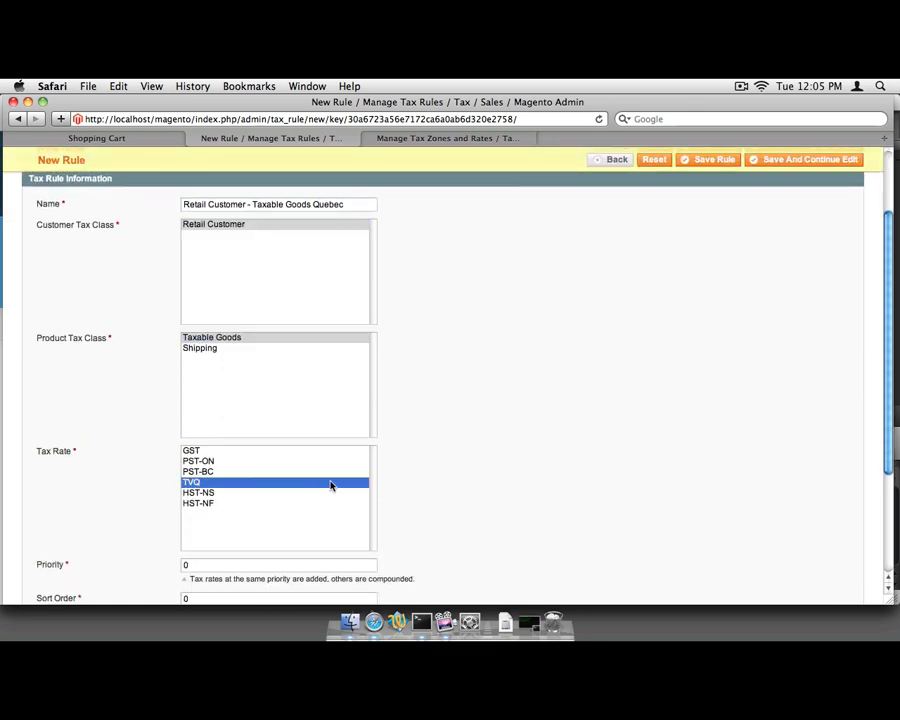
- Set the Quebec rule's priority to 2 and sort order to 12, save the rule and review the rules list
scroll(331, 486, "down", 3)
left_click(169, 467)
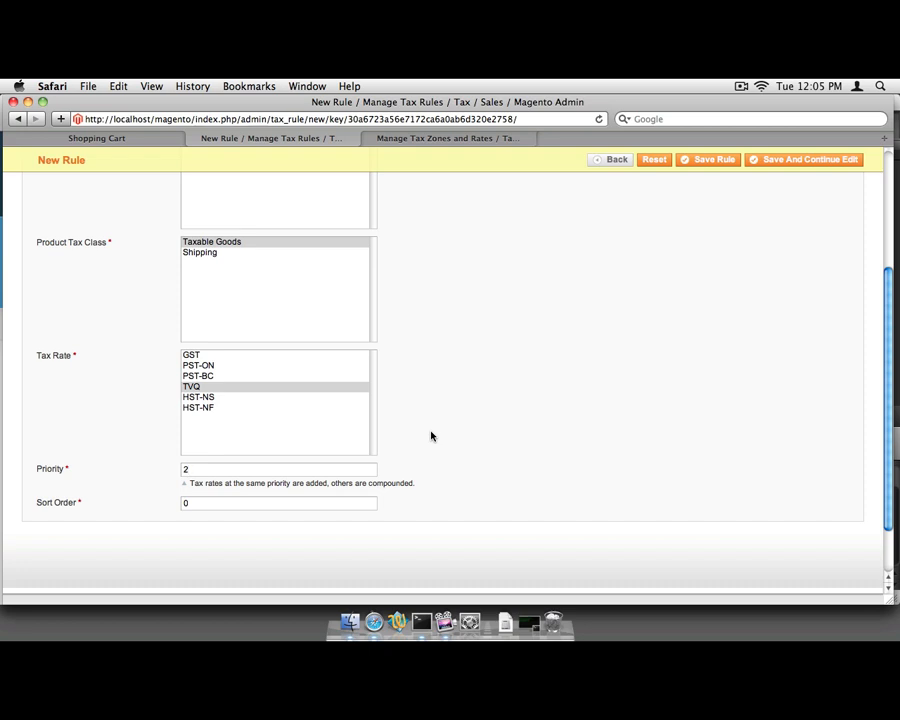
left_click_drag(224, 505, 169, 506)
left_click(702, 160)
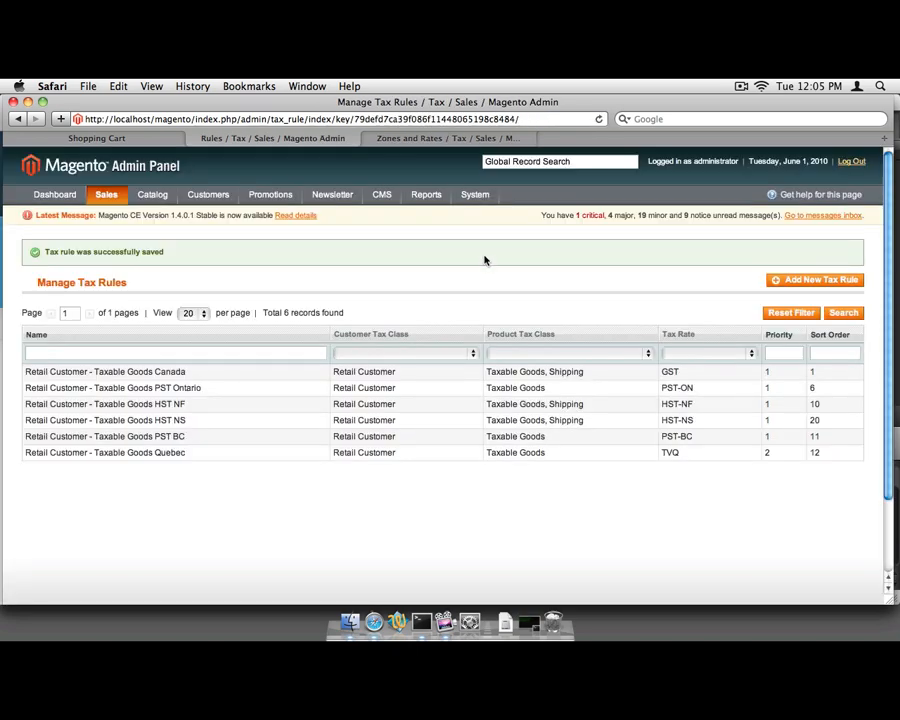
scroll(484, 260, "down", 2)
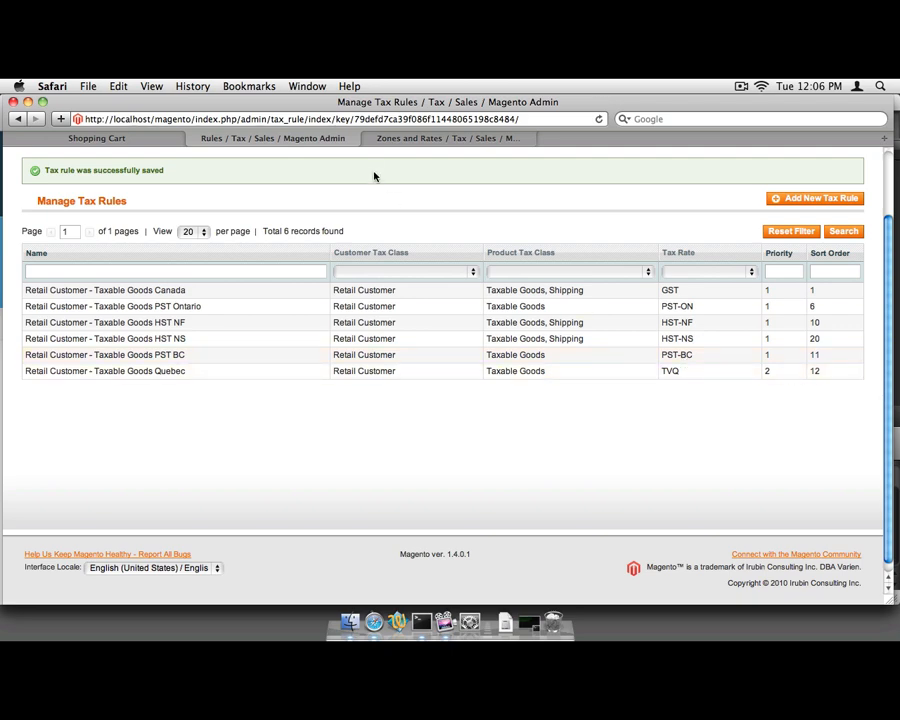
- Change the storefront cart's estimate destination to Quebec with a postal code for that province, and request a quote
left_click(165, 139)
scroll(500, 390, "down", 3)
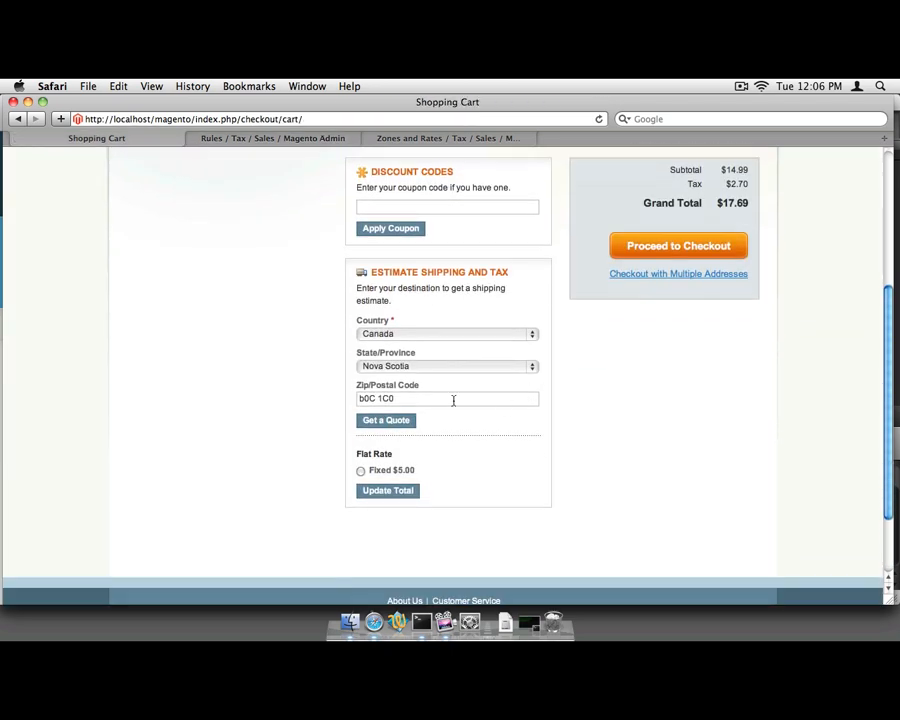
left_click(404, 369)
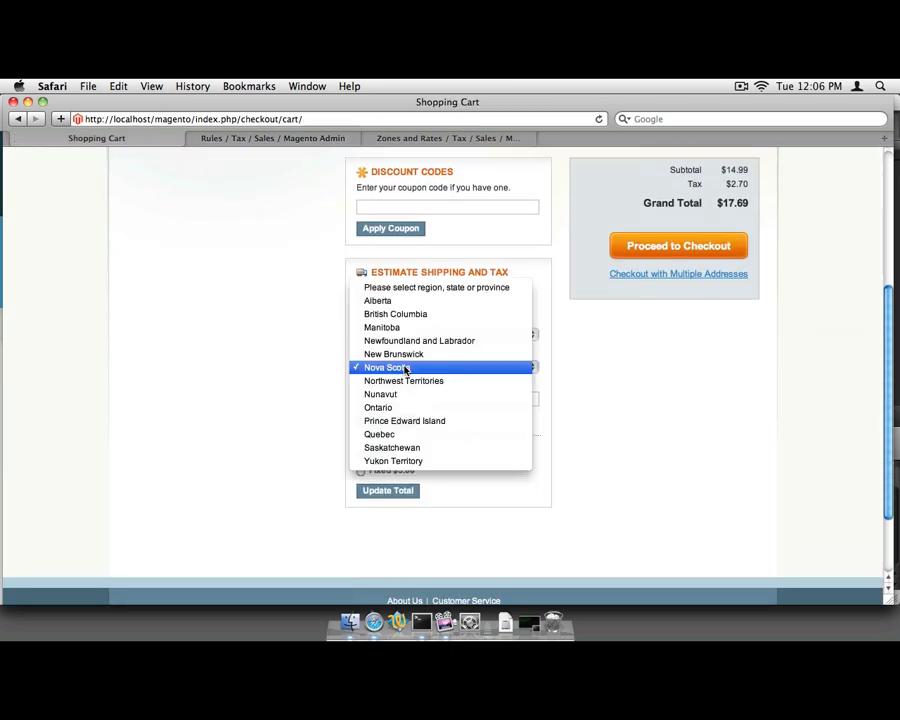
left_click(404, 434)
left_click_drag(415, 398, 344, 398)
type("J2G8V7")
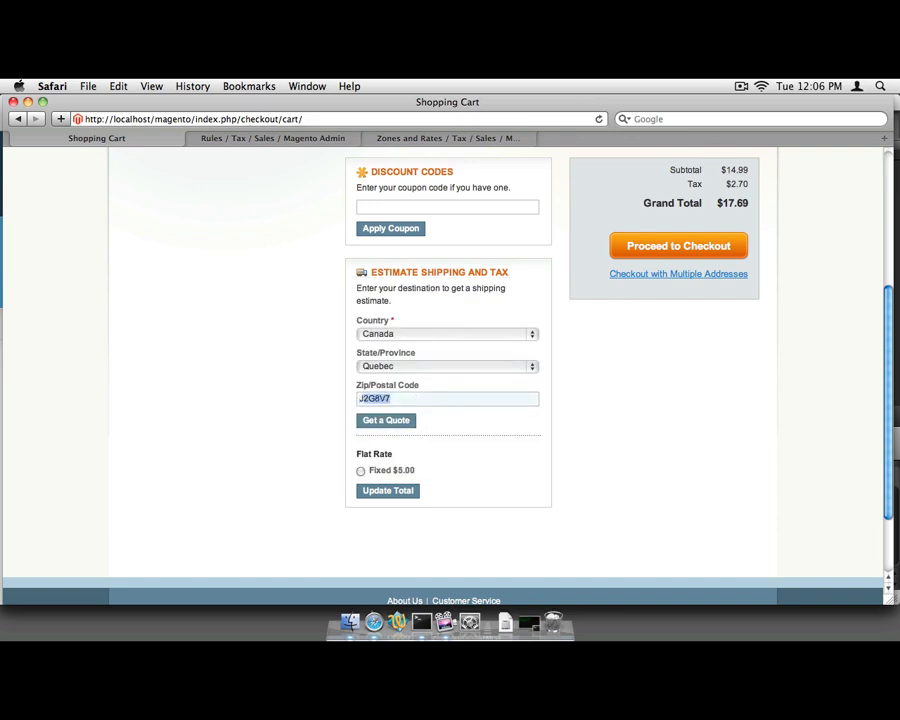
left_click(320, 400)
left_click(387, 421)
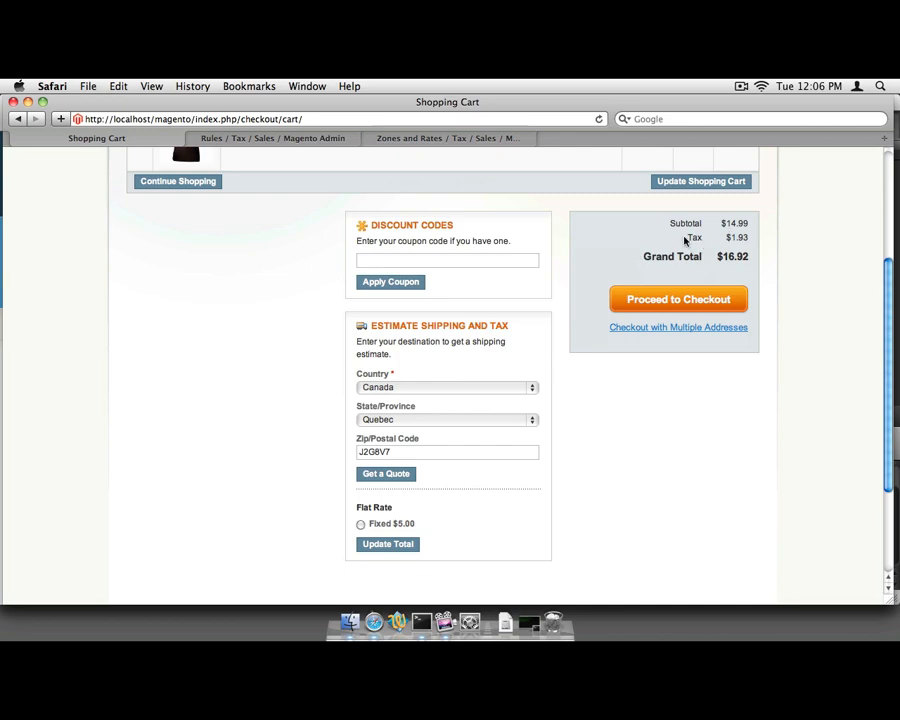
- Calculate 14.99 × 1.05 × 1.075 in the Dashboard calculator and compare it with the cart's tax and grand total for Quebec
key("F12")
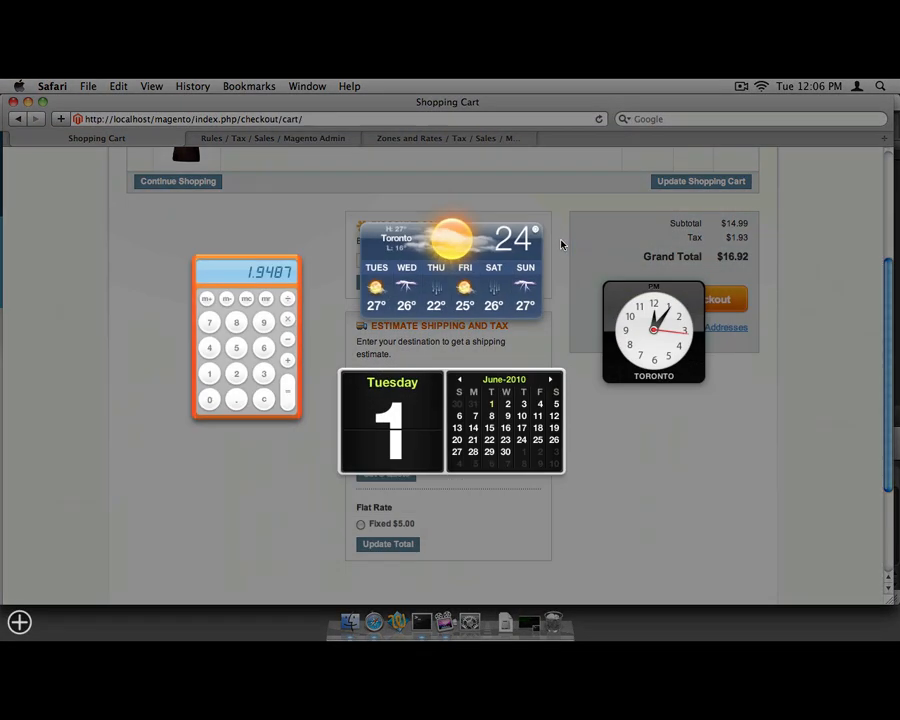
type("c")
type("14.99")
key("asterisk")
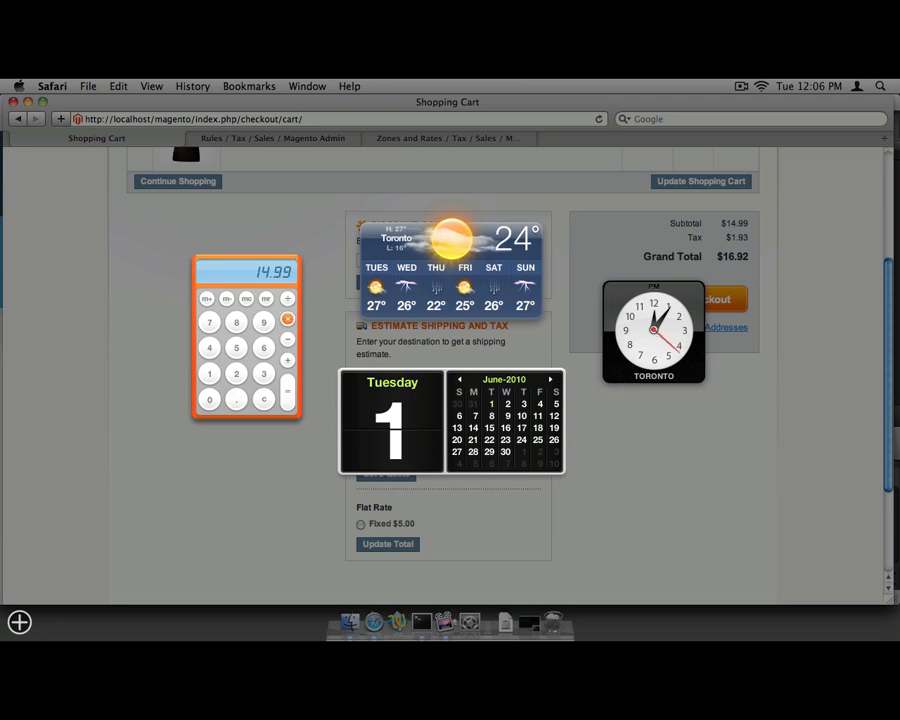
type("1.05")
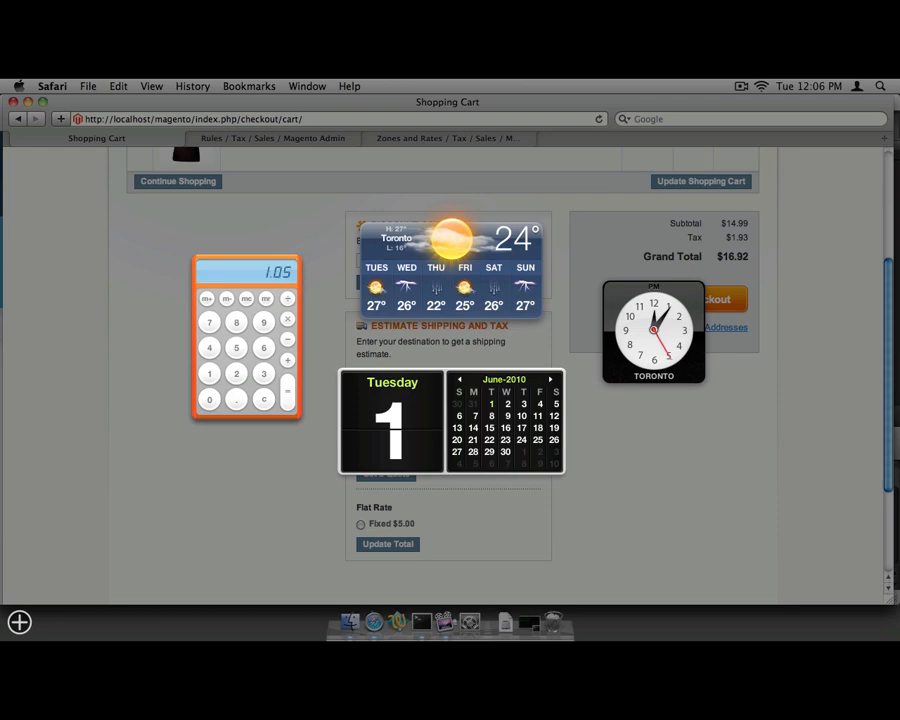
key("Return")
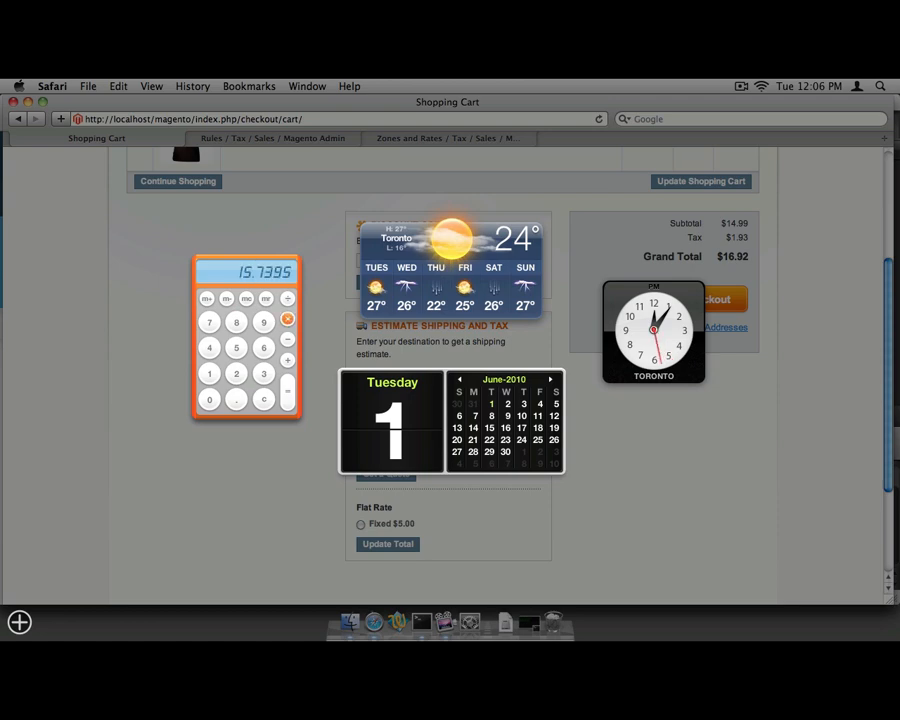
type("1")
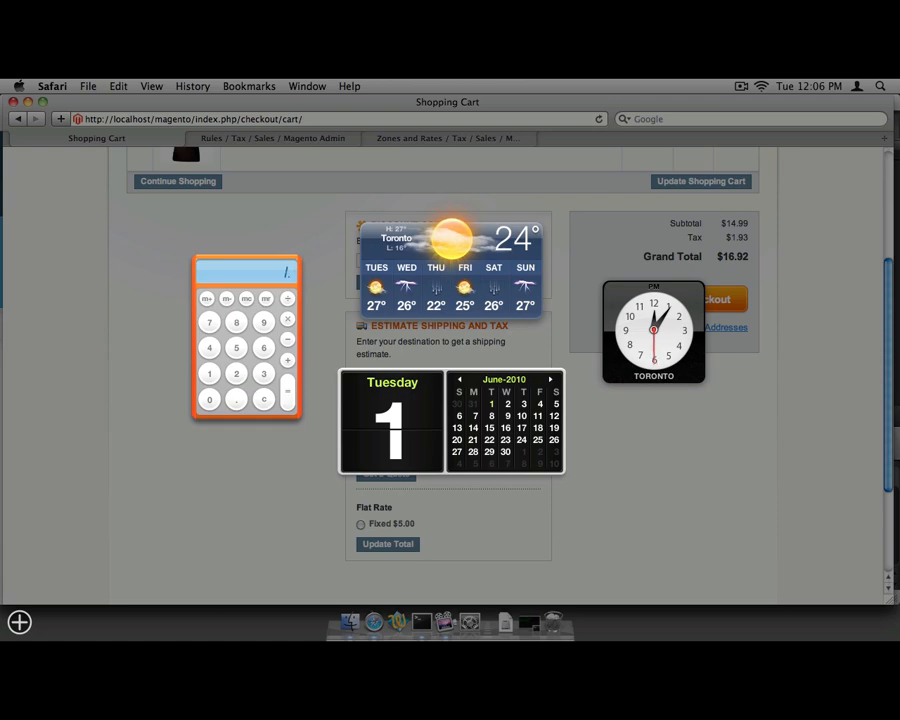
type(".075")
key("Return")
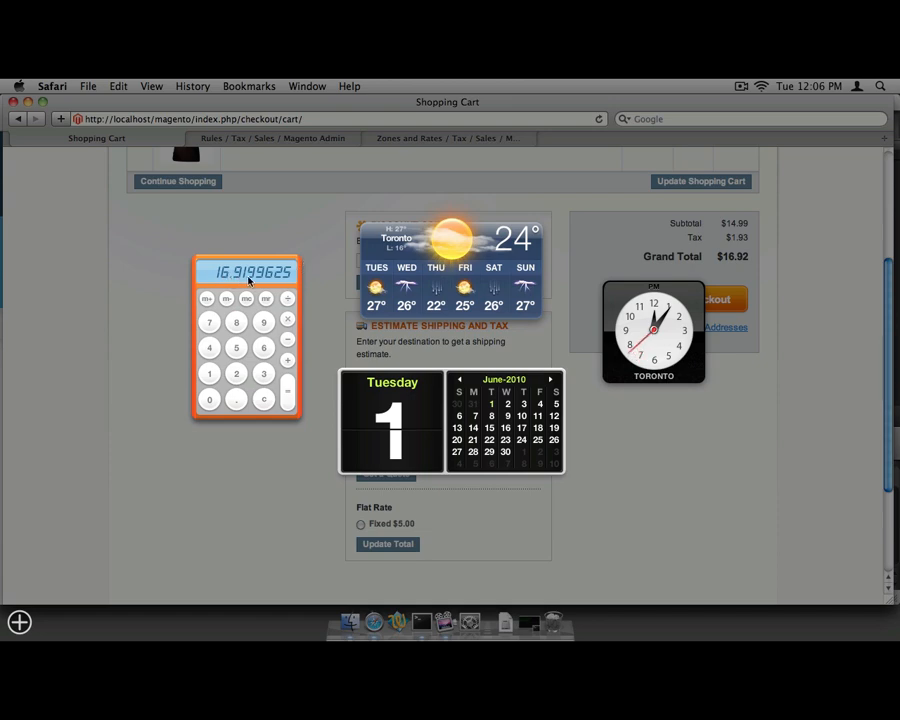
left_click(574, 262)
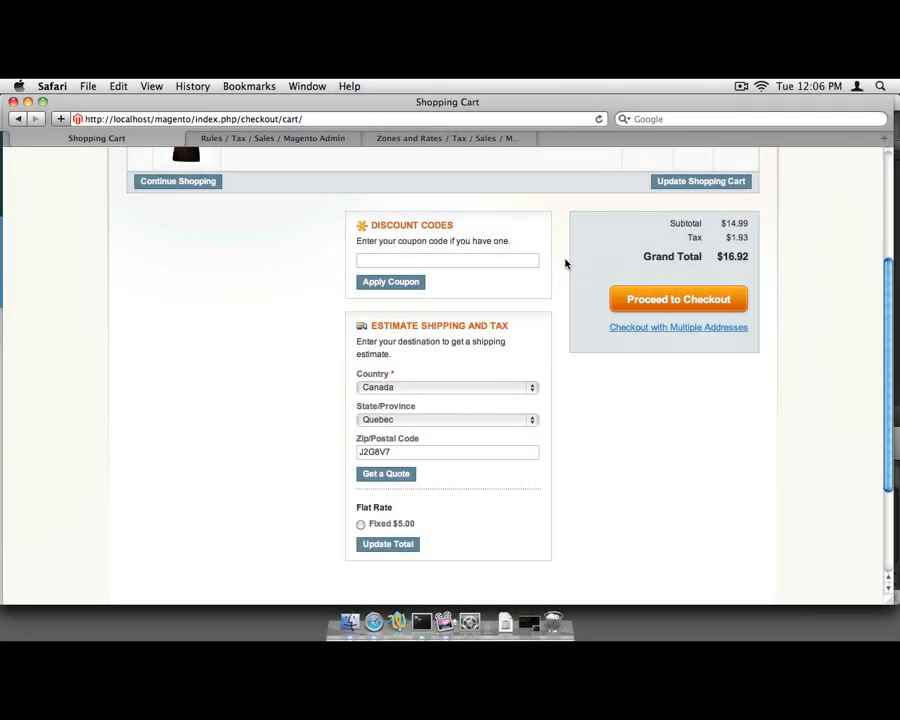
scroll(560, 272, "down", 1)
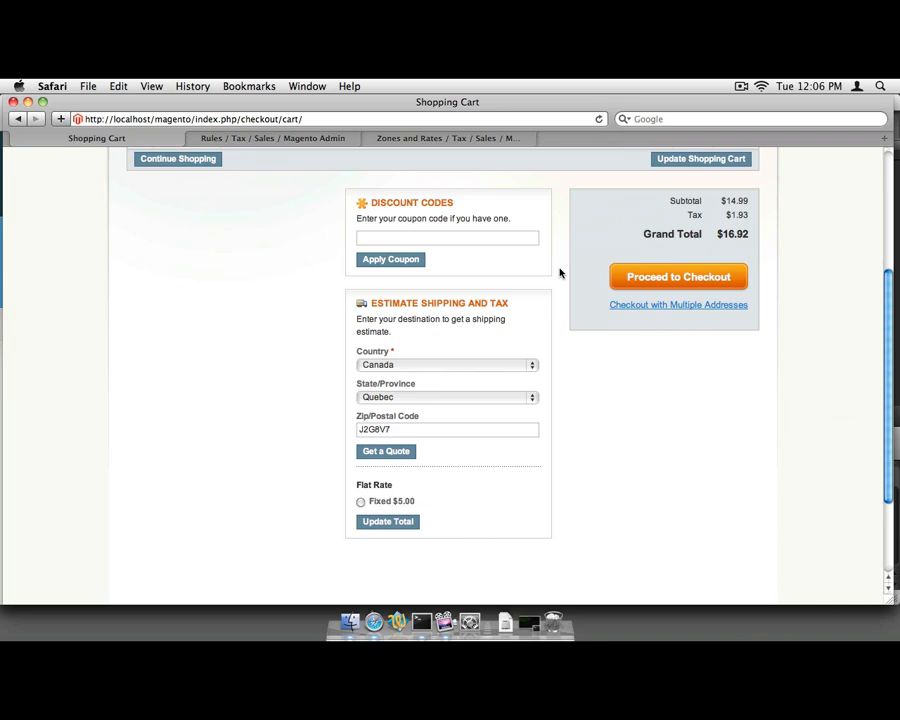
double_click(690, 216)
left_click(676, 217)
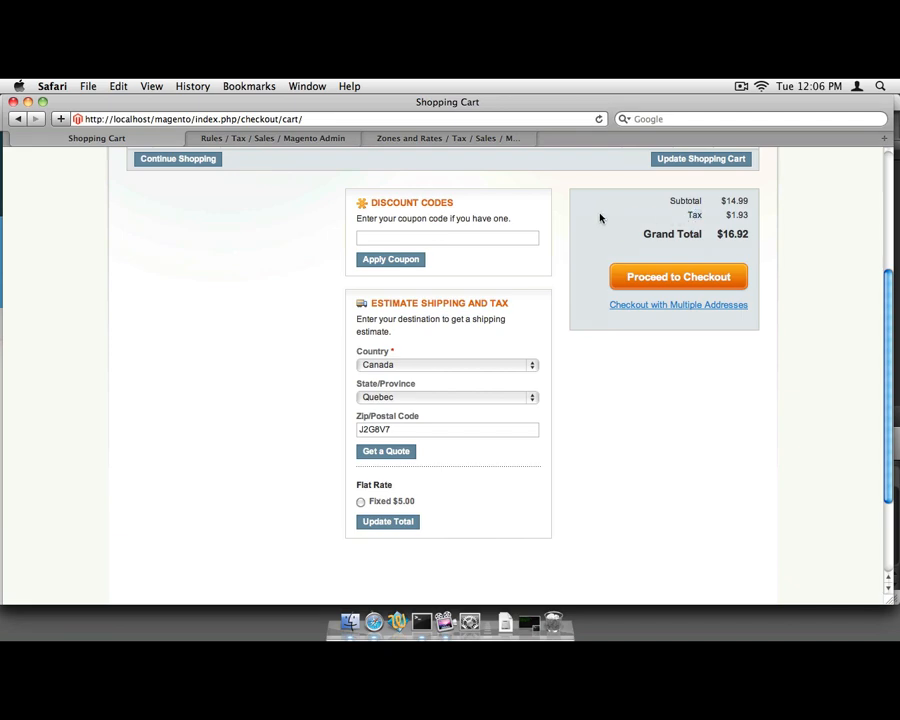